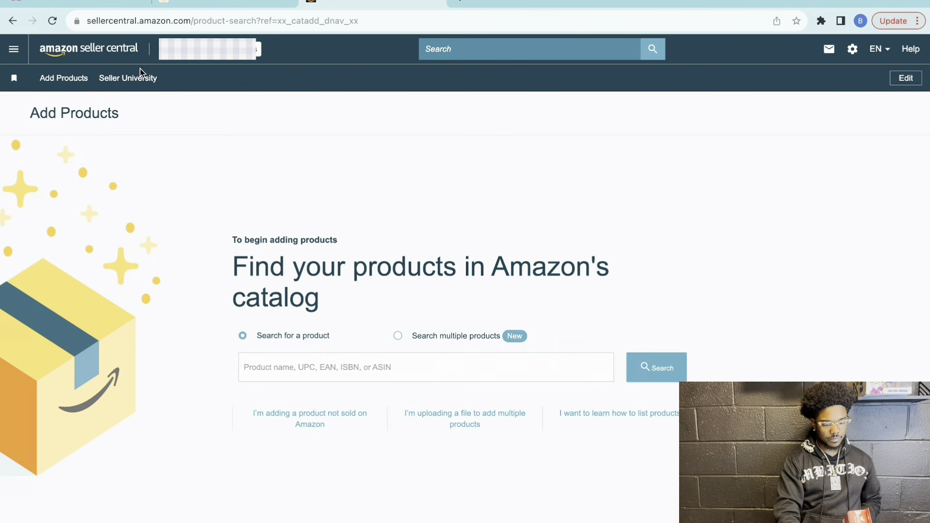
left_click(19, 53)
mouse_move(52, 85)
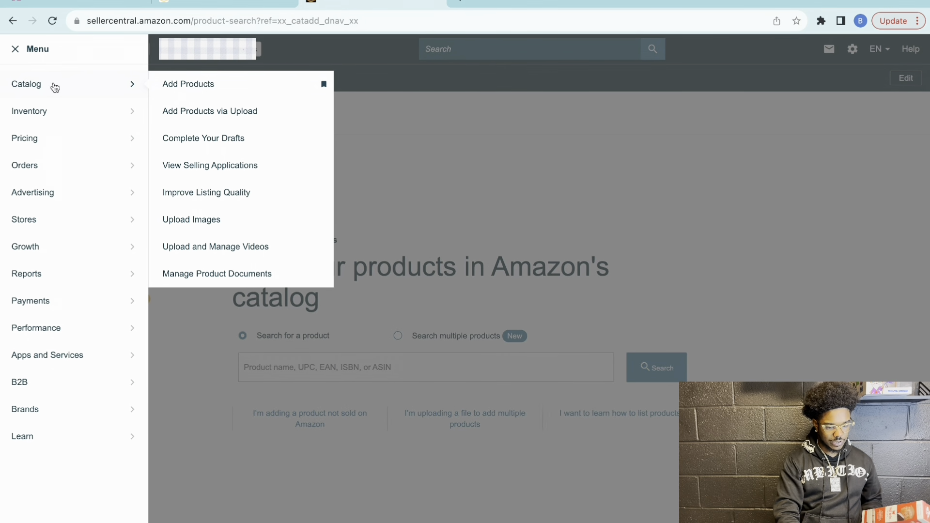
left_click(205, 84)
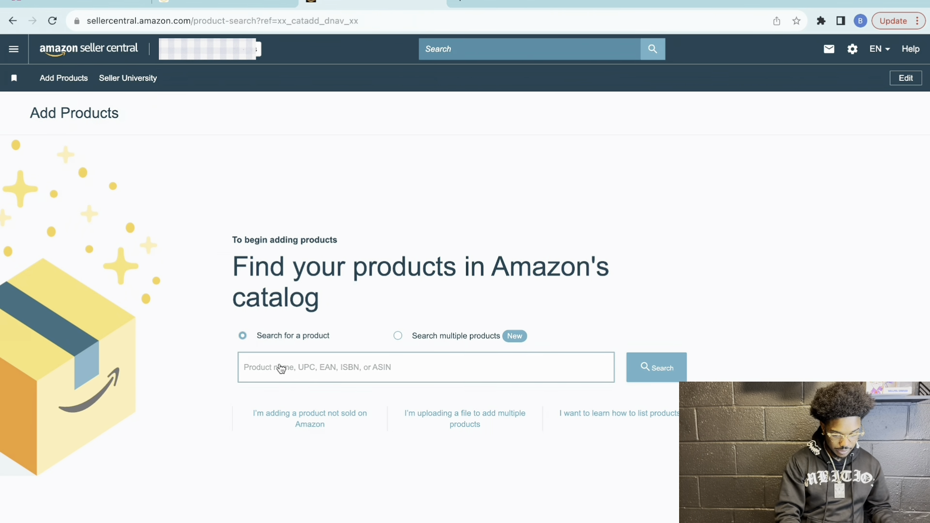
left_click(303, 368)
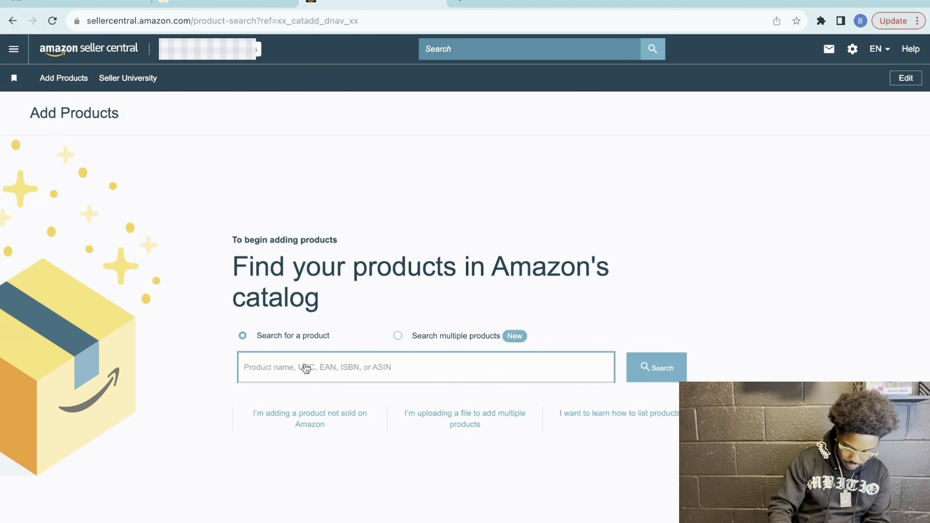
type("506049177278")
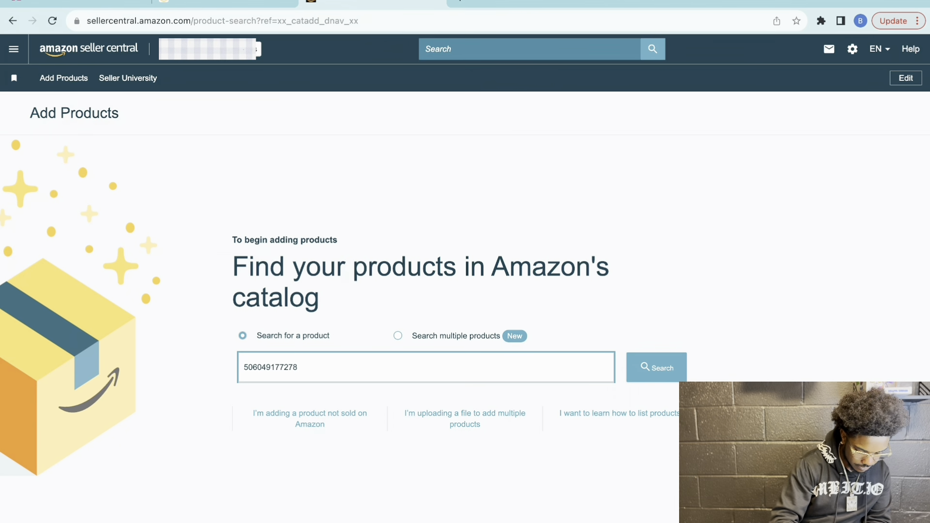
type("2")
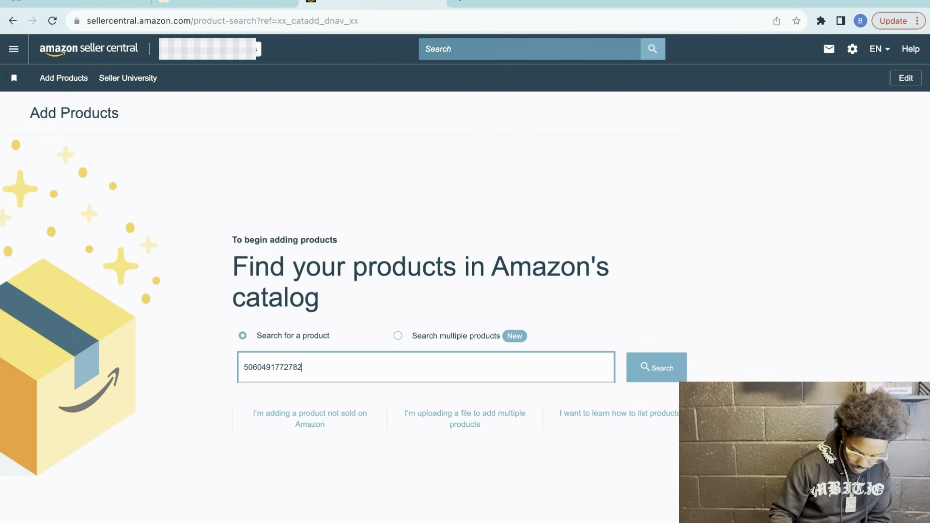
key("Return")
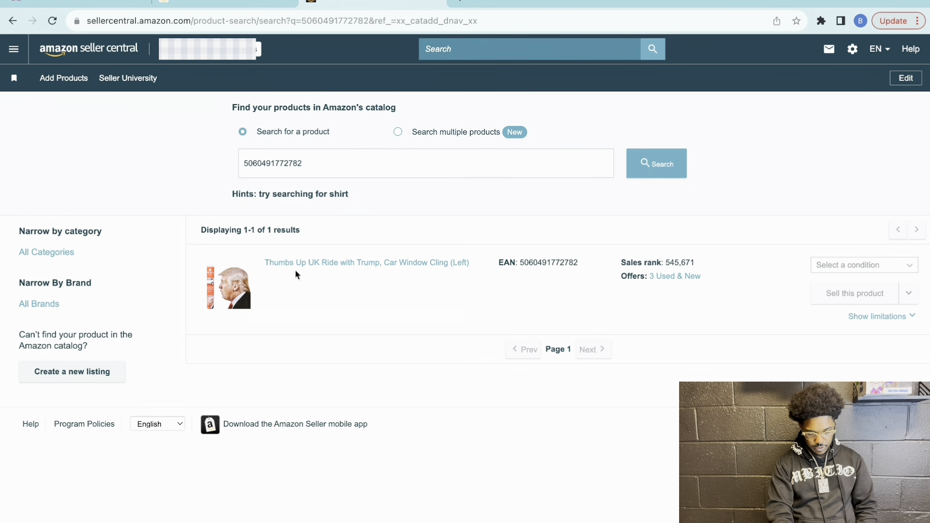
Set the condition of the Thumbs Up UK Ride with Trump car window cling to New and start selling this product
left_click(867, 265)
left_click(852, 284)
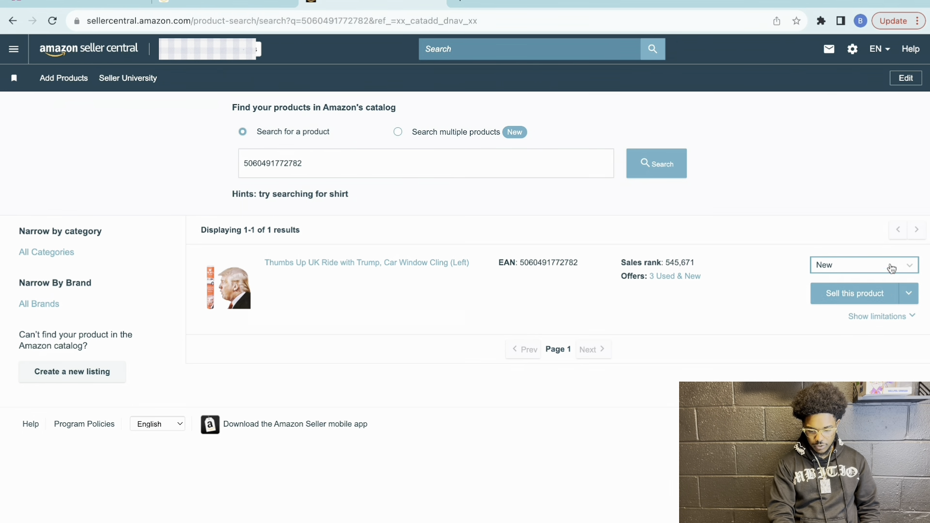
left_click(882, 293)
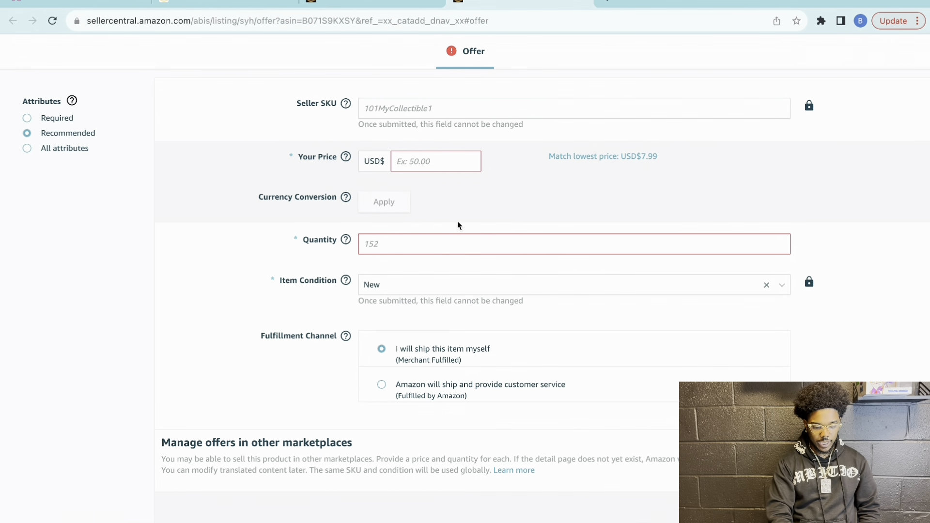
Match the offer's price to the lowest price of USD 7.99
scroll(629, 309, "down", 5)
scroll(629, 310, "up", 9)
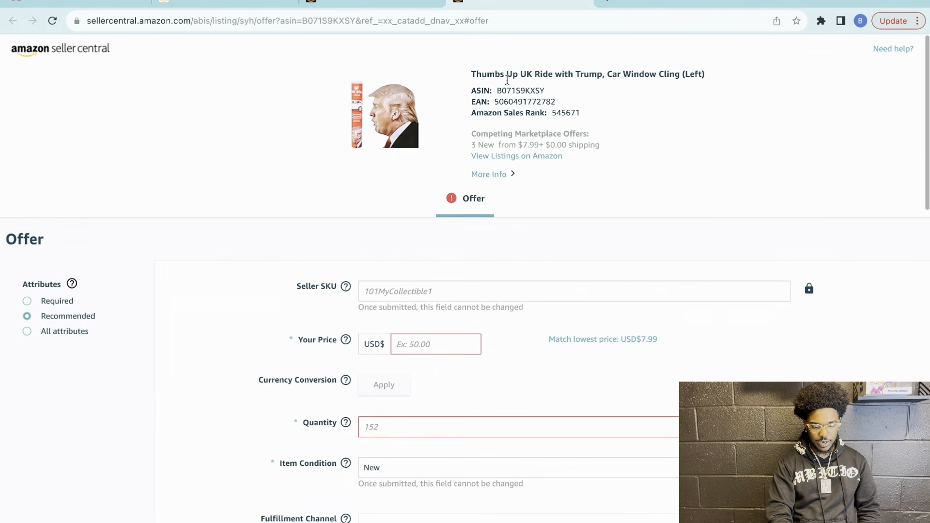
left_click(365, 2)
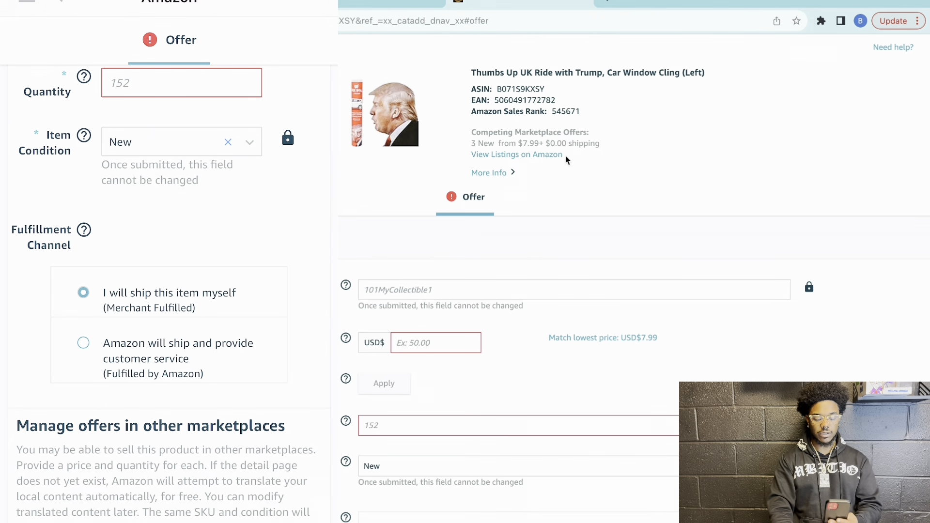
scroll(565, 155, "down", 10)
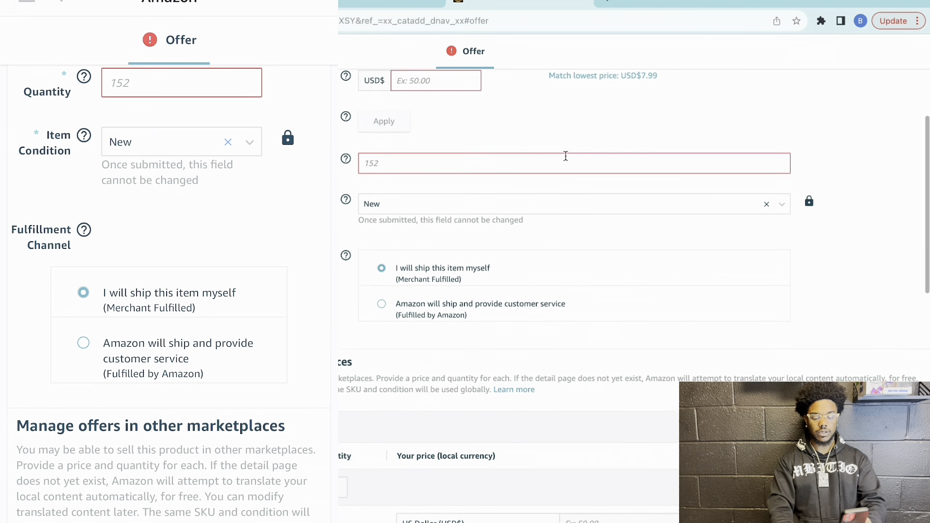
scroll(565, 156, "down", 10)
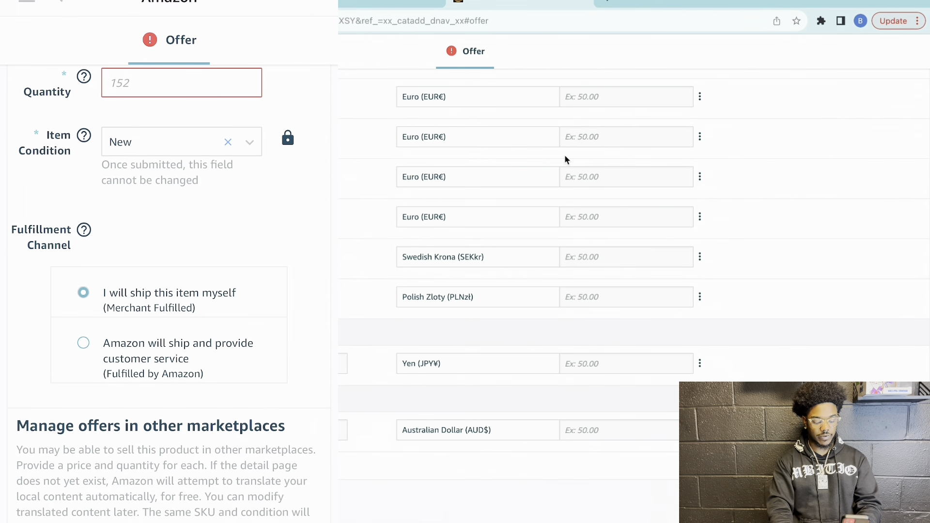
scroll(565, 156, "up", 15)
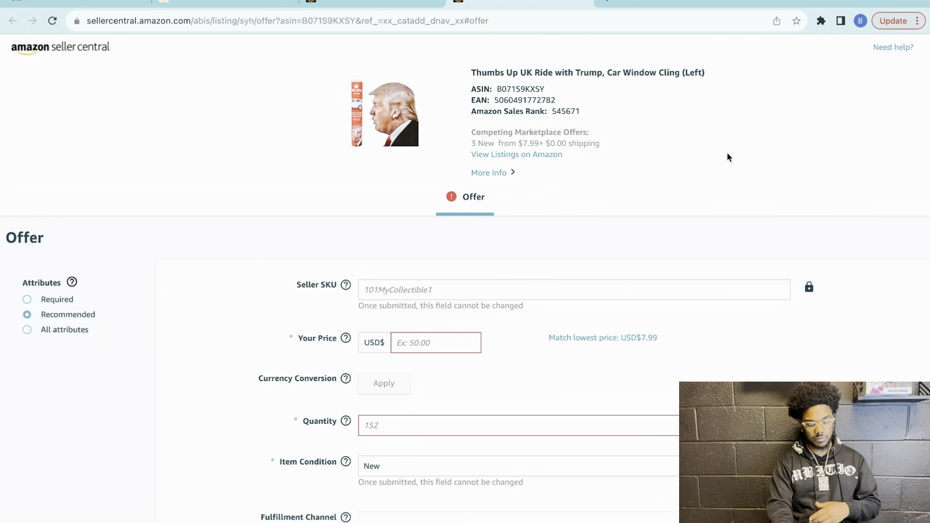
scroll(727, 154, "down", 2)
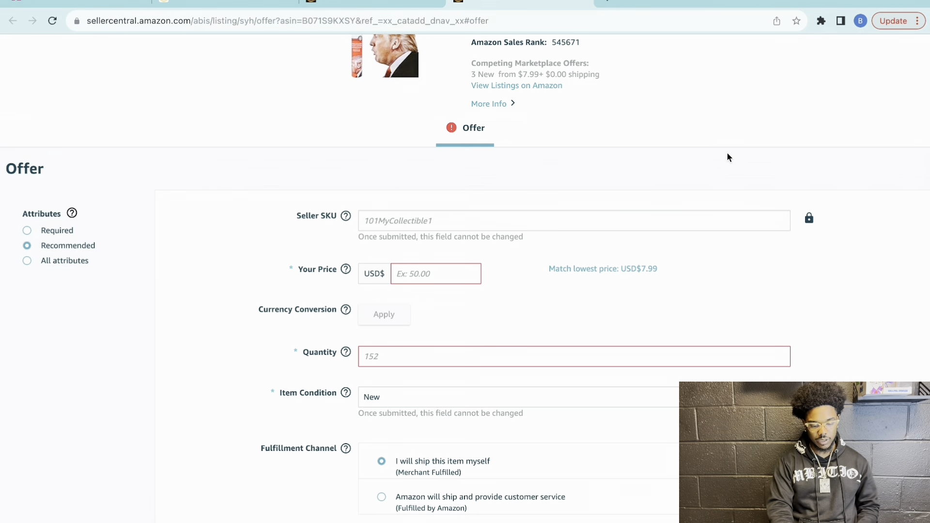
scroll(727, 157, "down", 2)
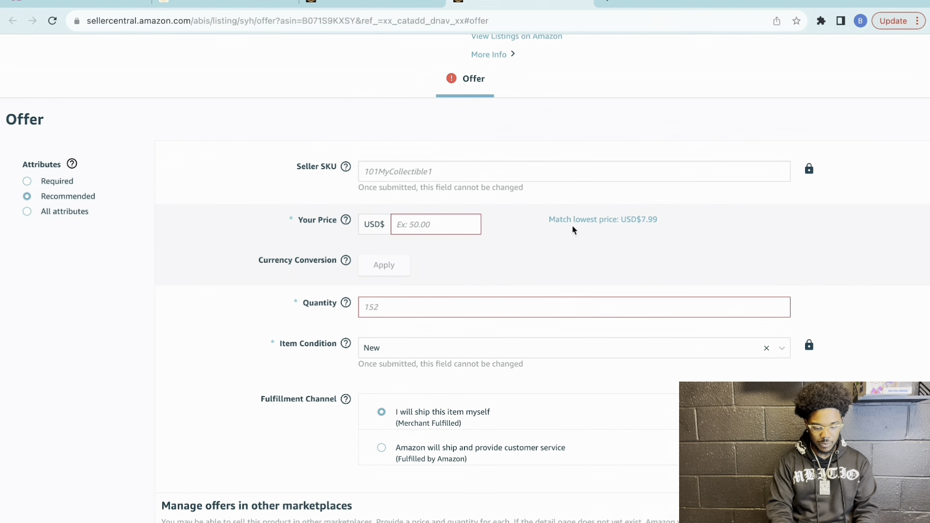
left_click(620, 220)
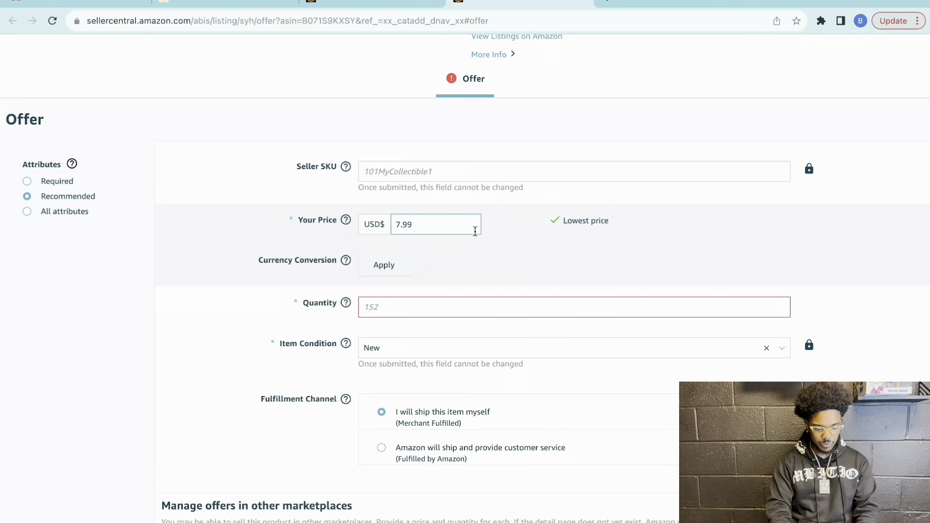
Set the offer's quantity to 61
scroll(473, 230, "down", 2)
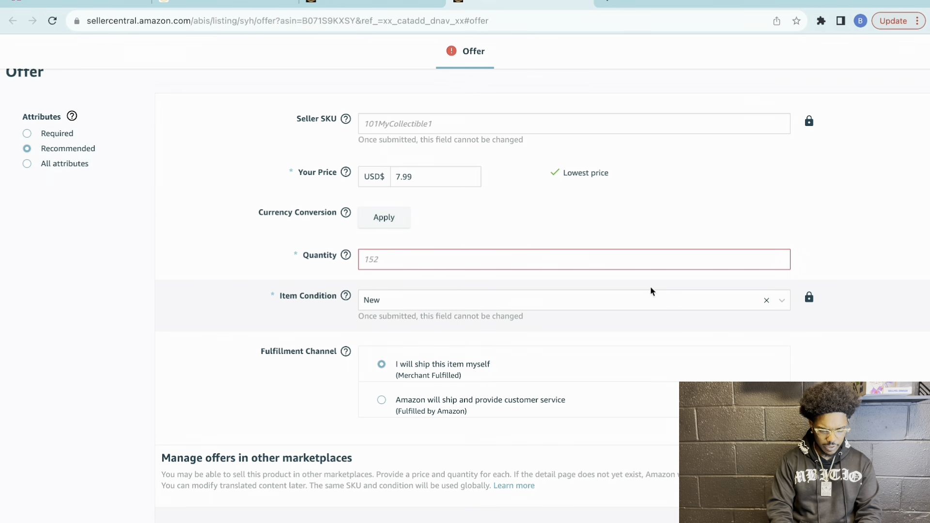
scroll(650, 288, "down", 3)
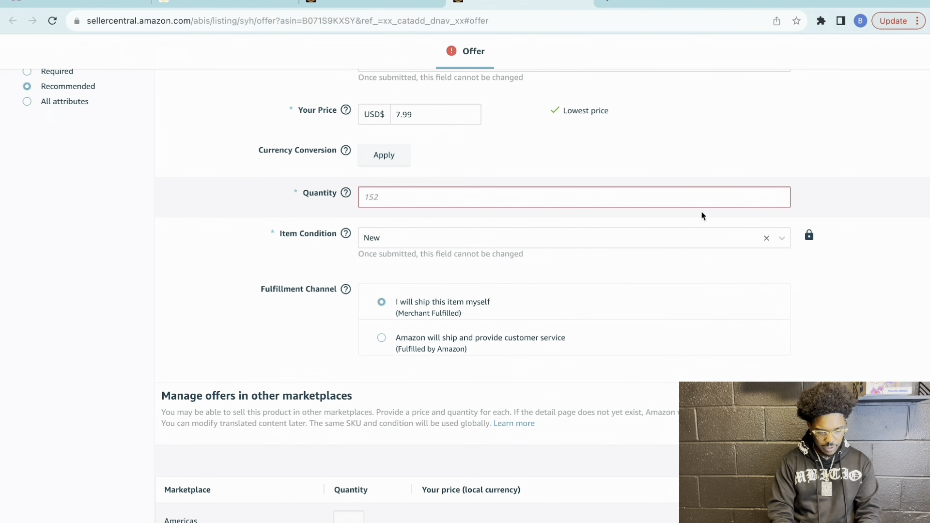
left_click(502, 200)
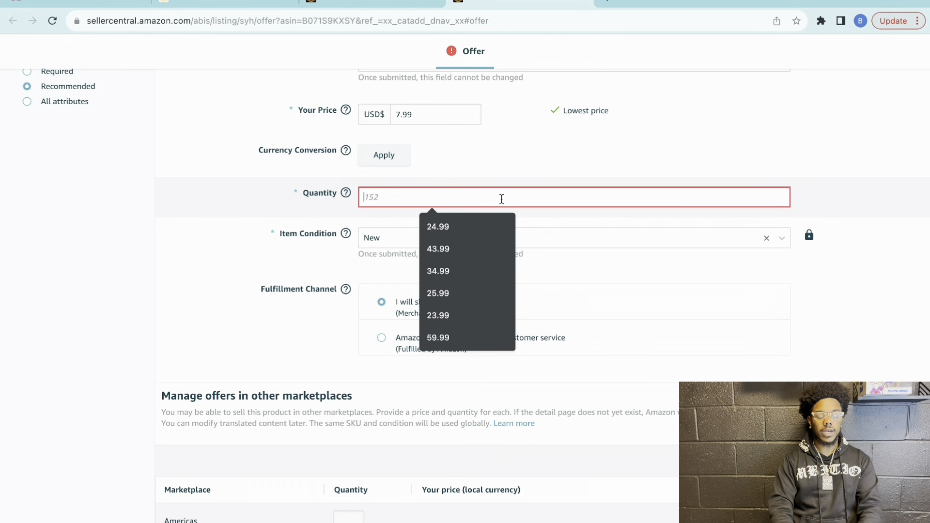
left_click(604, 157)
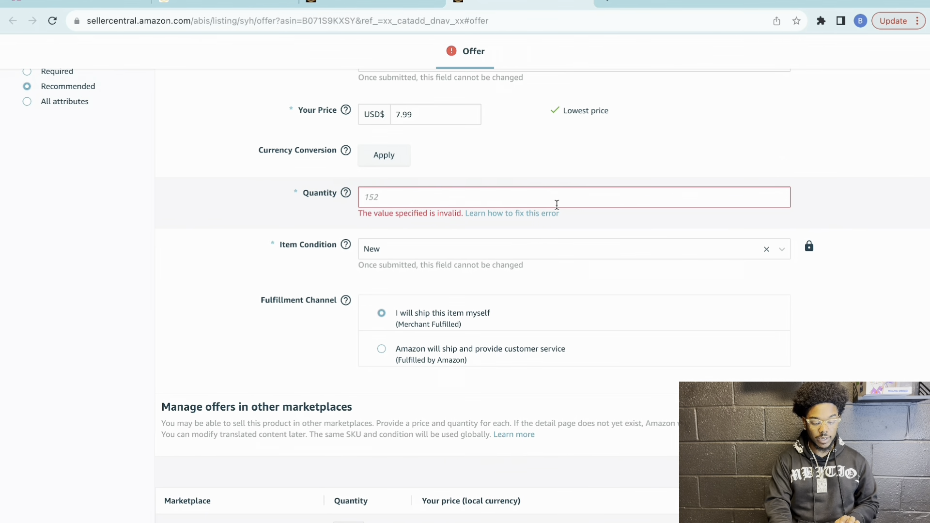
left_click(471, 191)
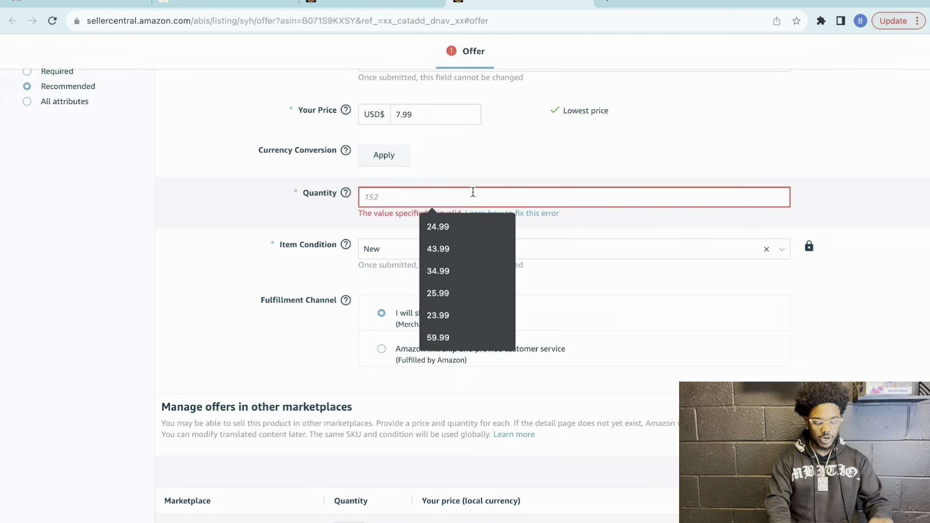
type("h")
key("BackSpace")
type("61")
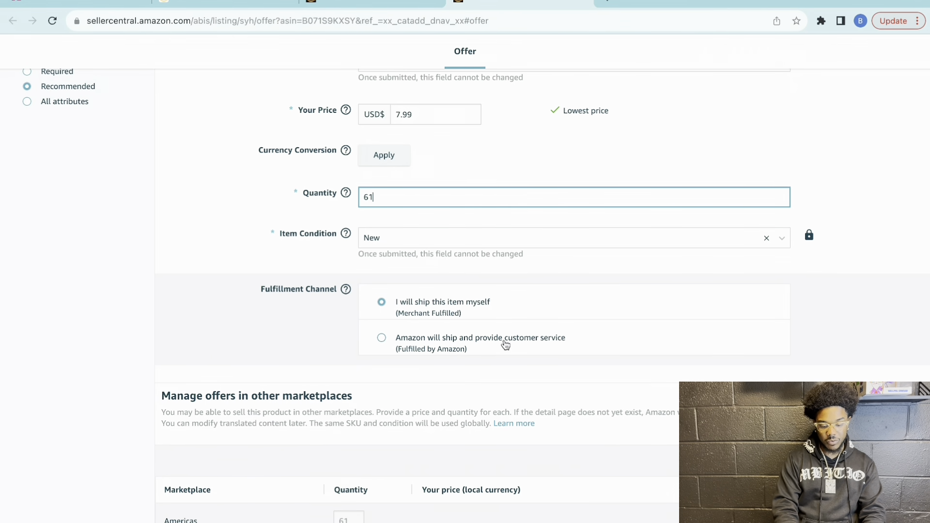
Set the fulfillment channel to "Amazon will ship and provide customer service" (Fulfilled by Amazon), keeping the item condition as New
left_click(382, 338)
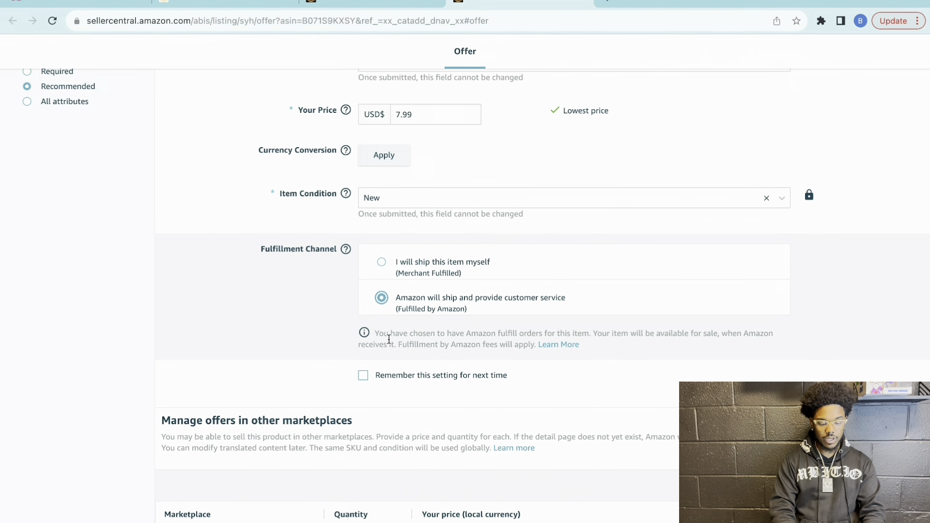
left_click(388, 266)
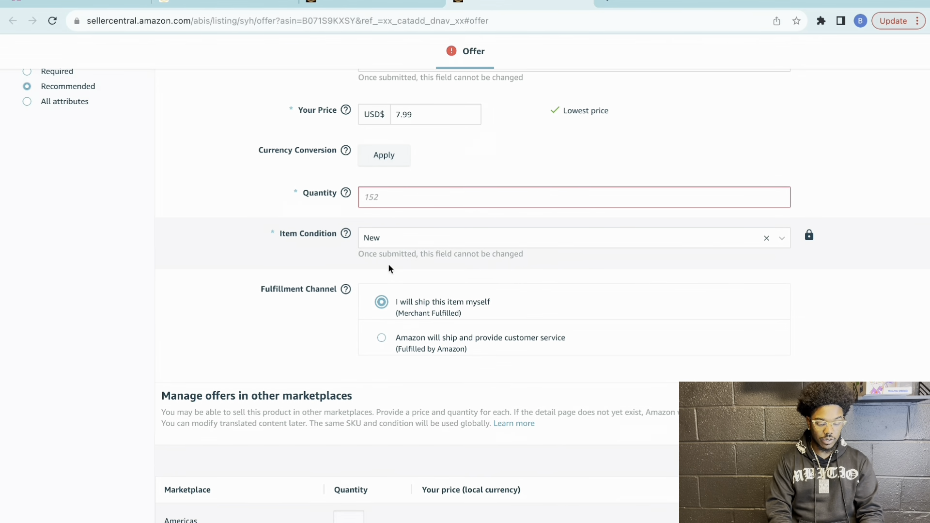
left_click(412, 202)
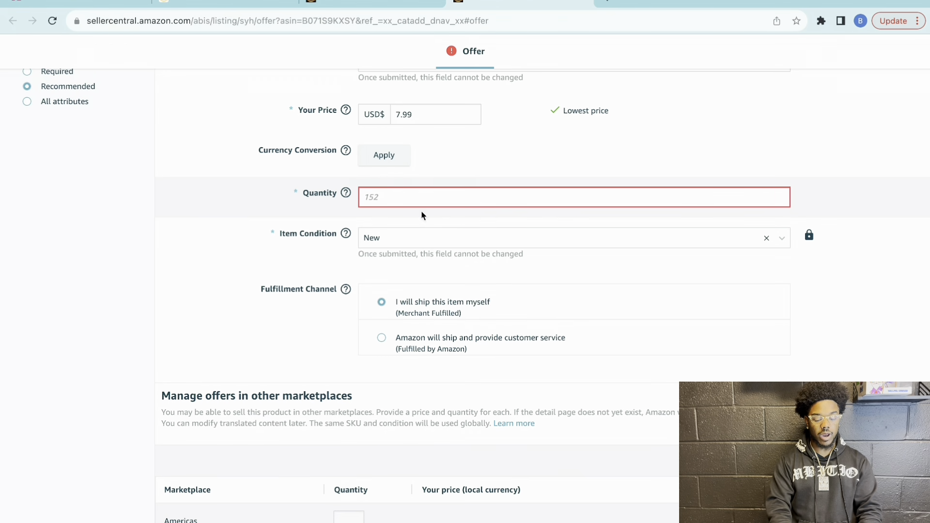
left_click(382, 338)
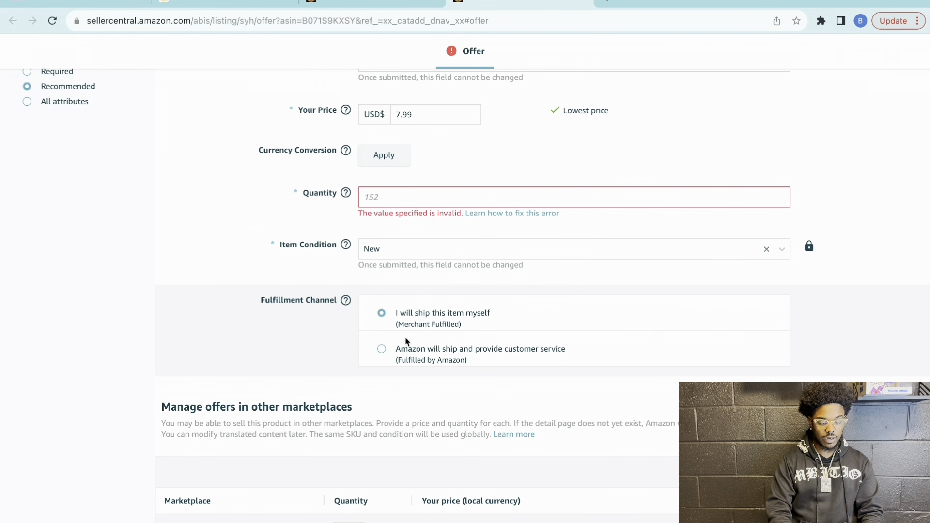
left_click(438, 258)
left_click(425, 266)
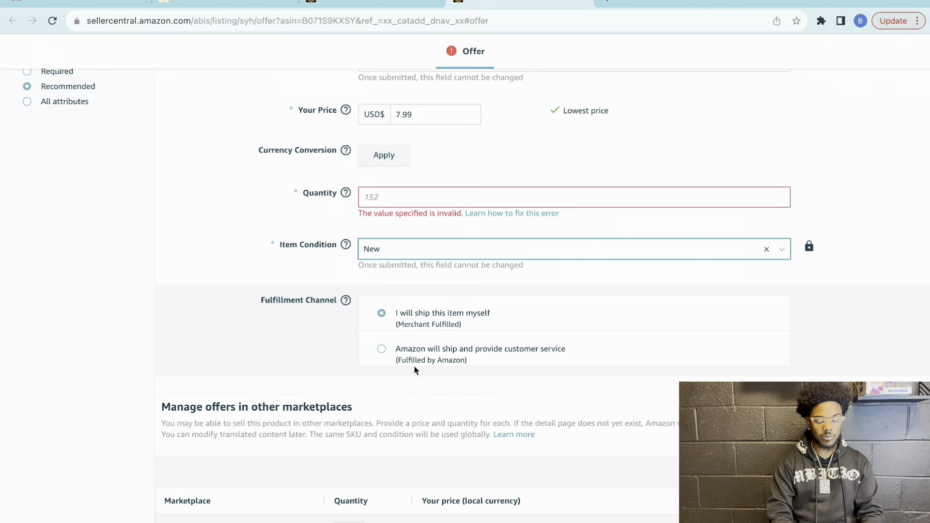
left_click(391, 349)
Examine the other marketplaces available for the offer in the Americas, Europe, Japan and Australia, with their local-currency price fields
scroll(584, 196, "down", 5)
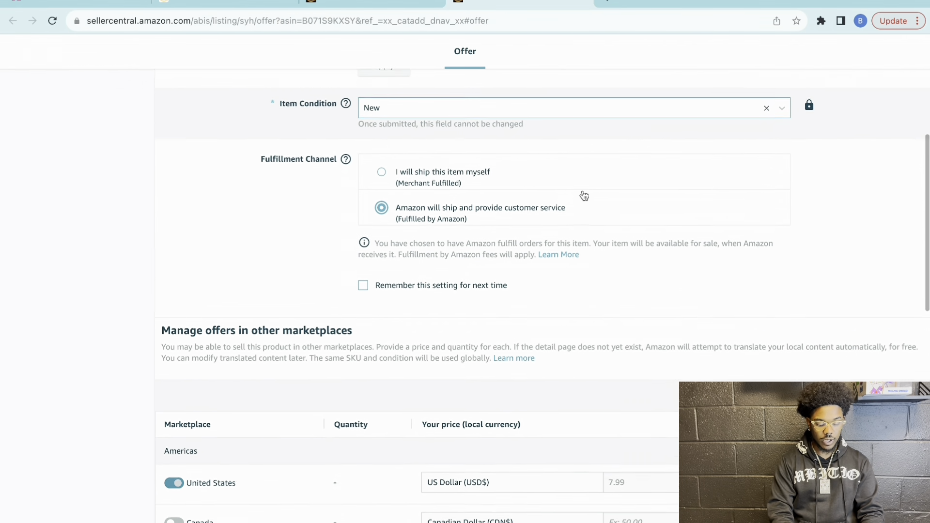
scroll(582, 190, "down", 3)
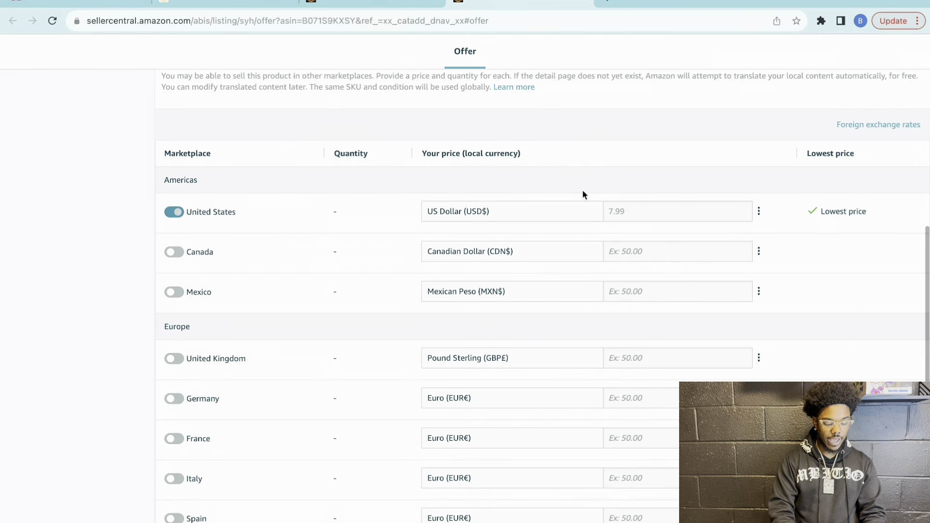
scroll(582, 190, "down", 1)
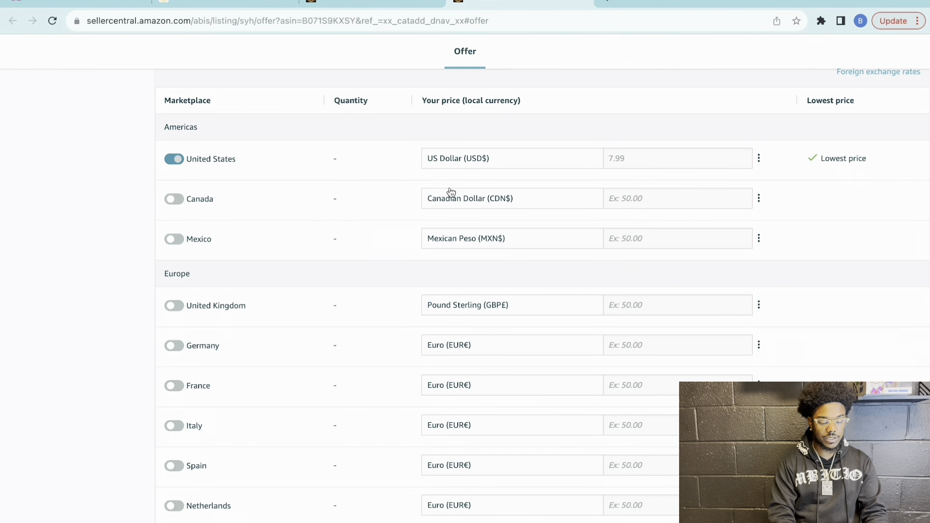
scroll(614, 183, "down", 6)
scroll(614, 186, "up", 6)
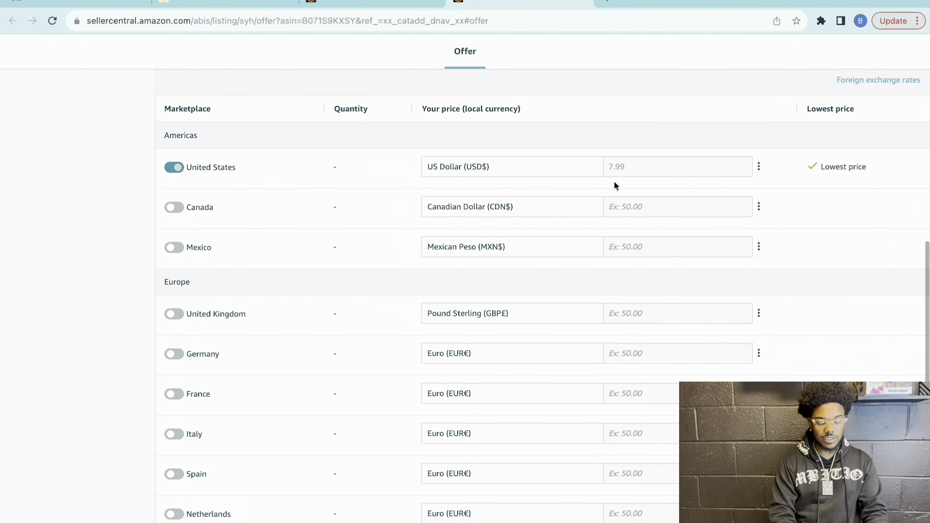
scroll(614, 186, "down", 7)
scroll(614, 186, "down", 1)
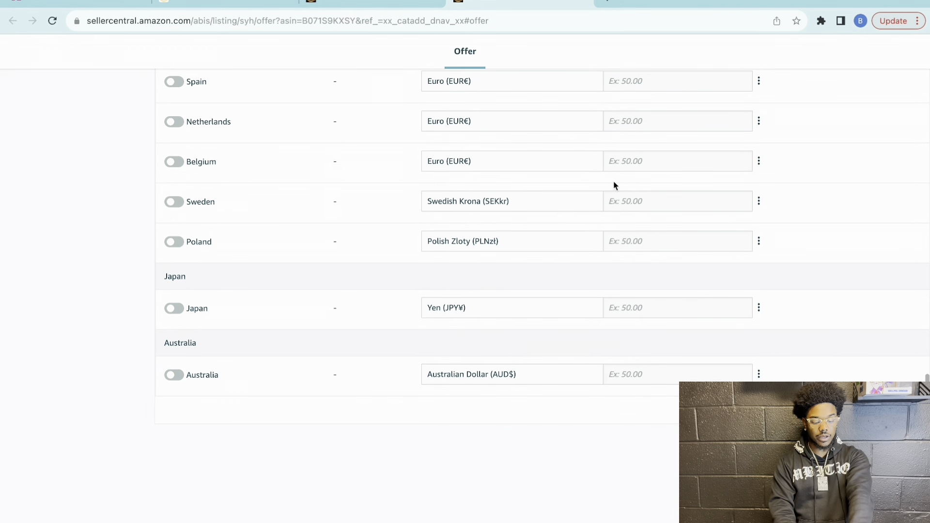
scroll(615, 186, "down", 1)
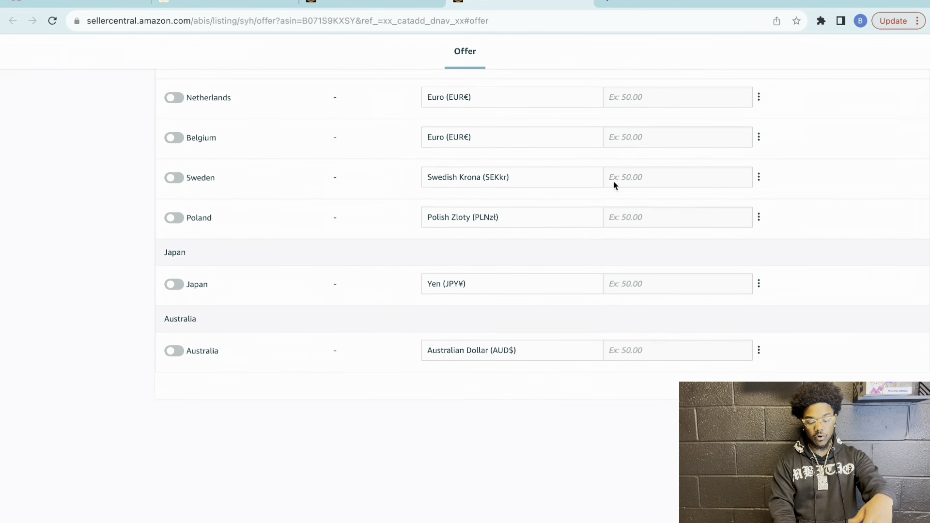
scroll(615, 186, "up", 1)
scroll(615, 186, "up", 1)
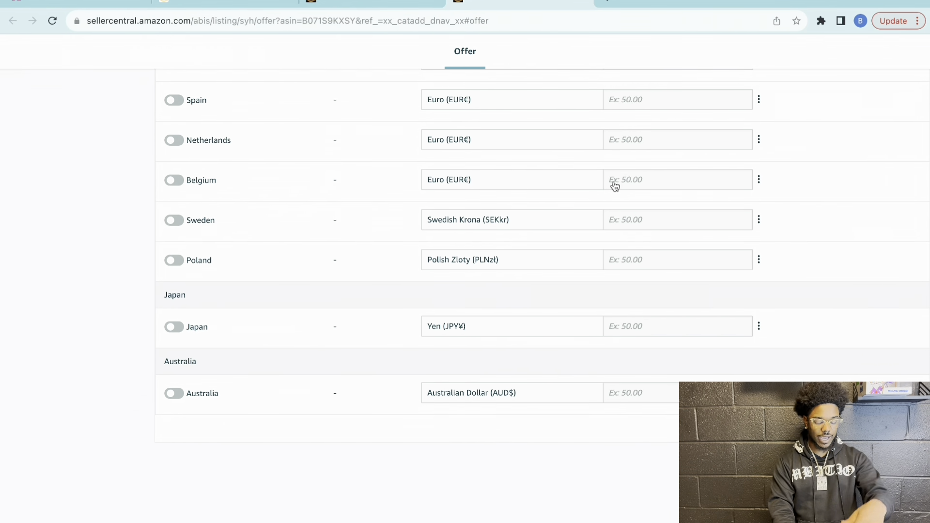
scroll(615, 186, "up", 3)
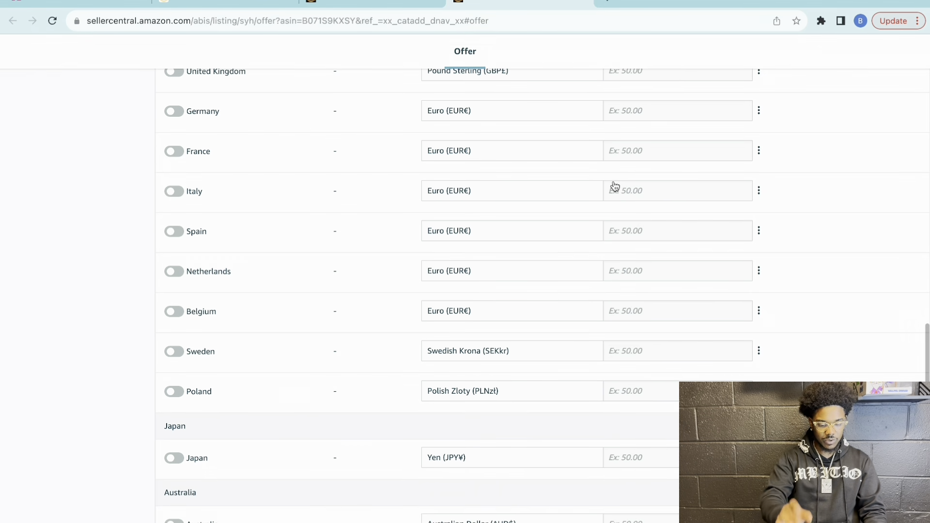
Review the offer's marketplace list, product details, price, condition and fulfillment settings before saving
scroll(615, 187, "up", 1)
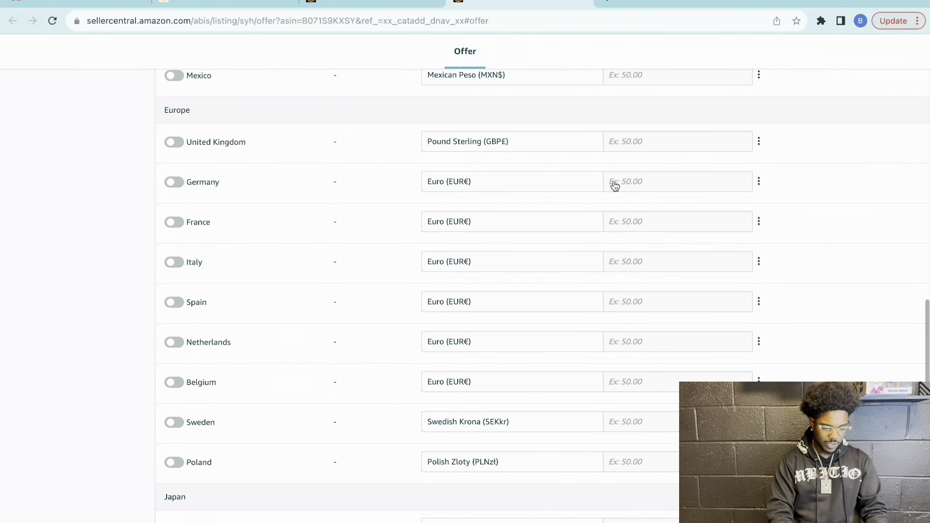
scroll(616, 187, "up", 3)
scroll(616, 187, "up", 1)
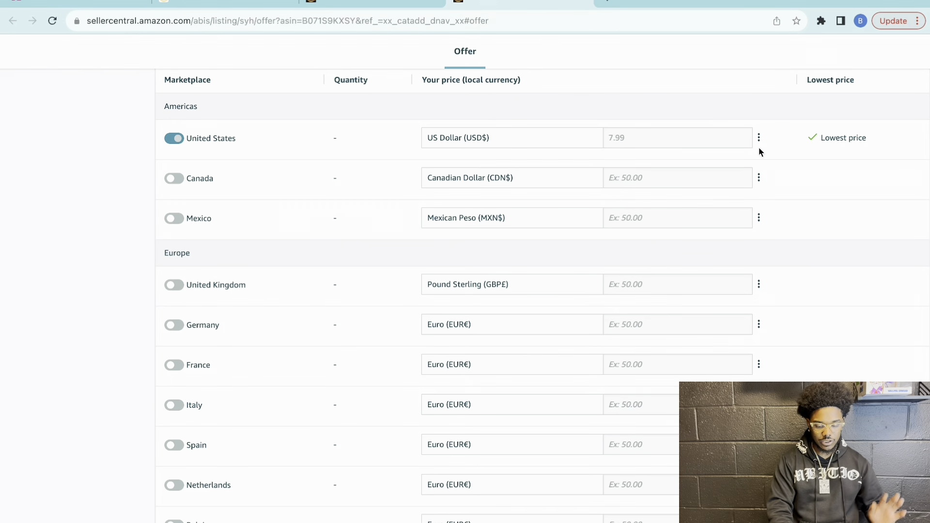
scroll(772, 189, "down", 8)
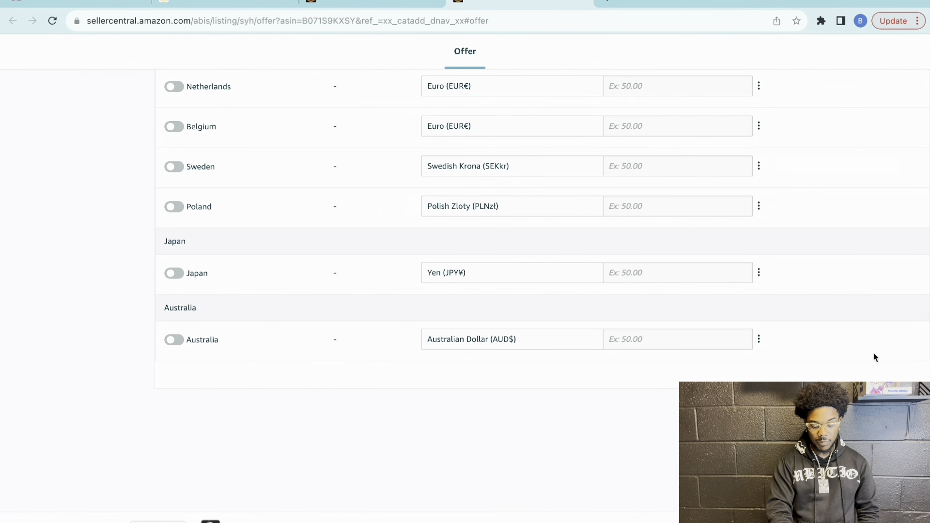
scroll(880, 284, "up", 10)
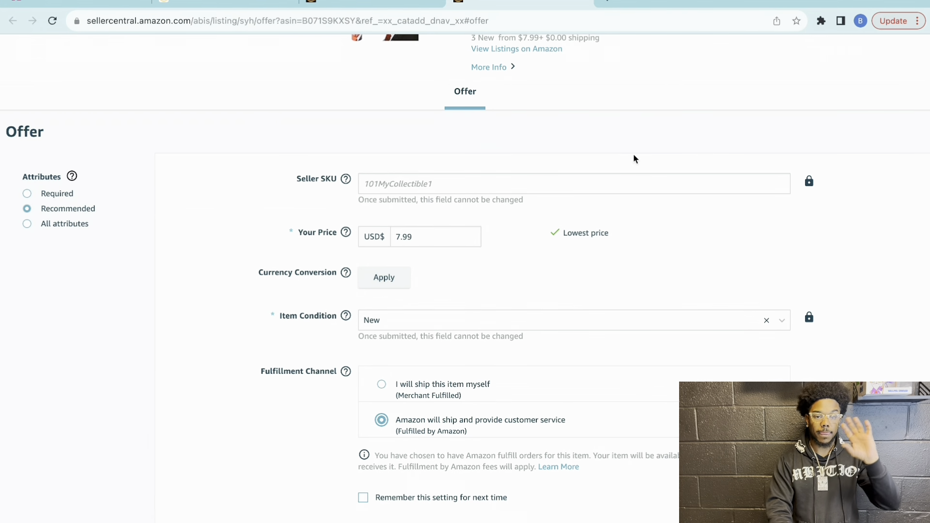
scroll(634, 159, "up", 3)
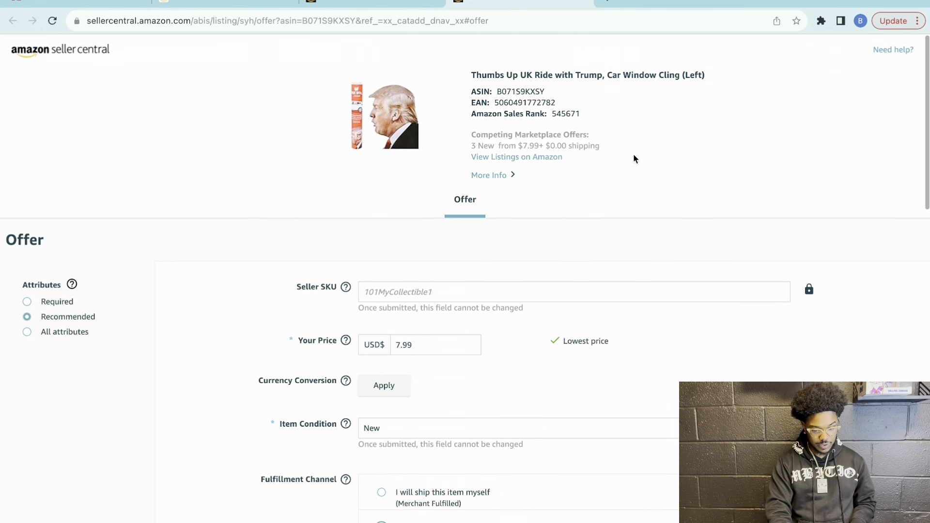
scroll(634, 159, "down", 2)
scroll(633, 159, "down", 3)
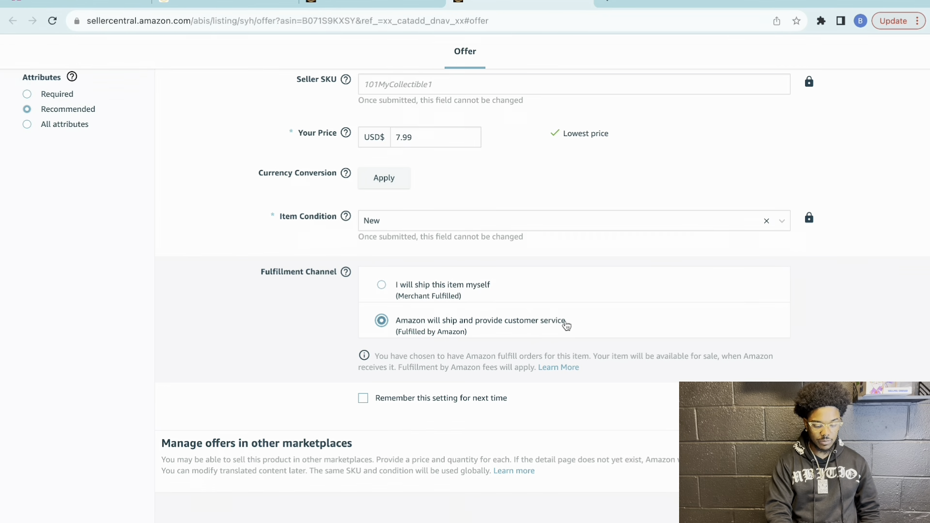
Save and finish the Thumbs Up UK car window cling offer without enabling any additional marketplaces
scroll(566, 324, "down", 10)
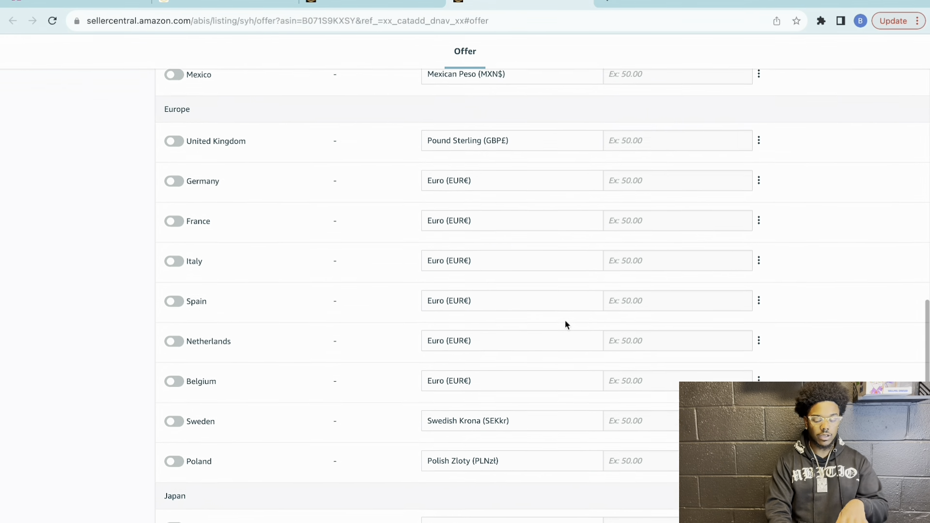
scroll(566, 325, "down", 5)
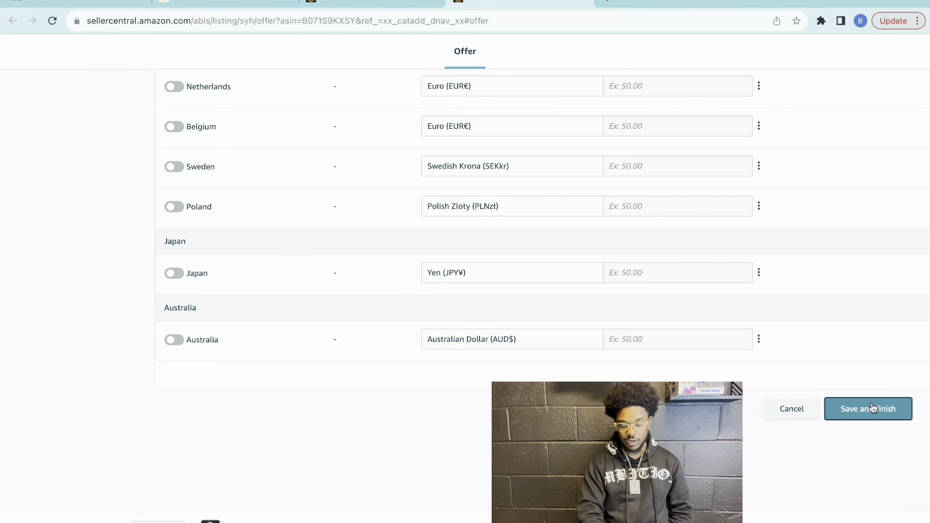
left_click(873, 408)
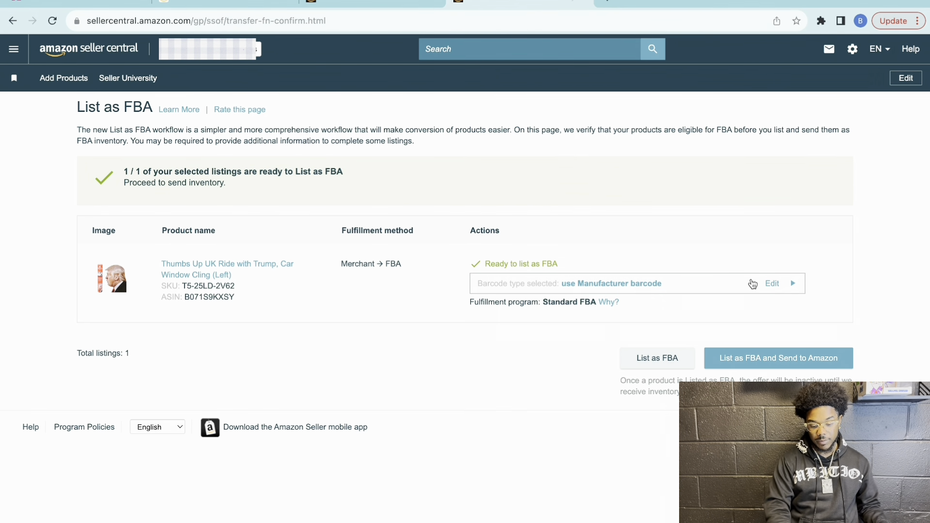
Try "Print and apply Amazon barcodes myself" as the listing's barcode type, and return the selection to Manufacturer Barcode
left_click(760, 286)
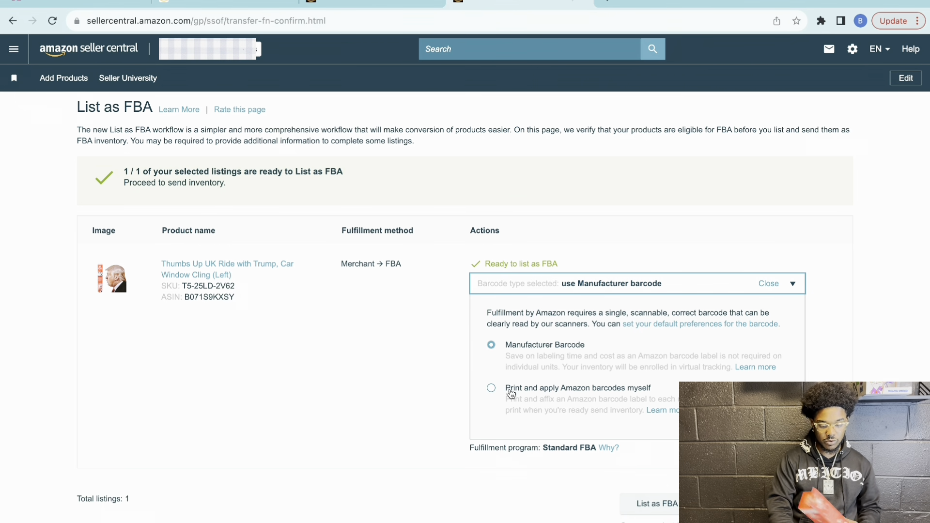
left_click(491, 387)
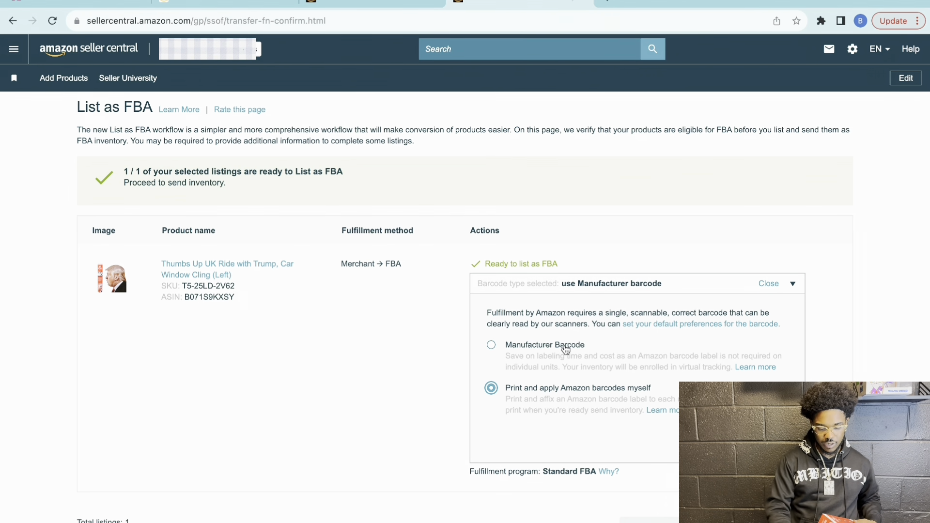
left_click(492, 345)
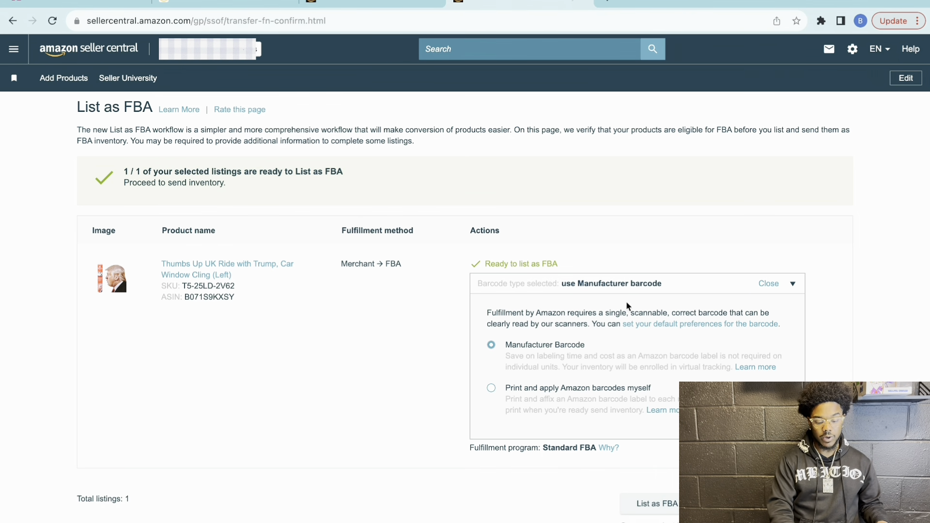
left_click(793, 285)
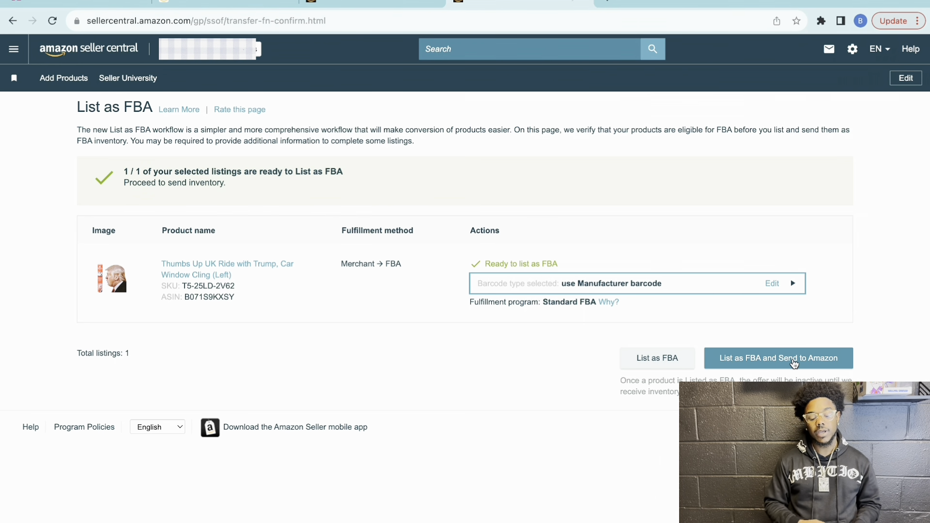
List the car window cling as FBA without sending it to Amazon, and reload the Inventory Amazon Fulfills page
left_click(663, 358)
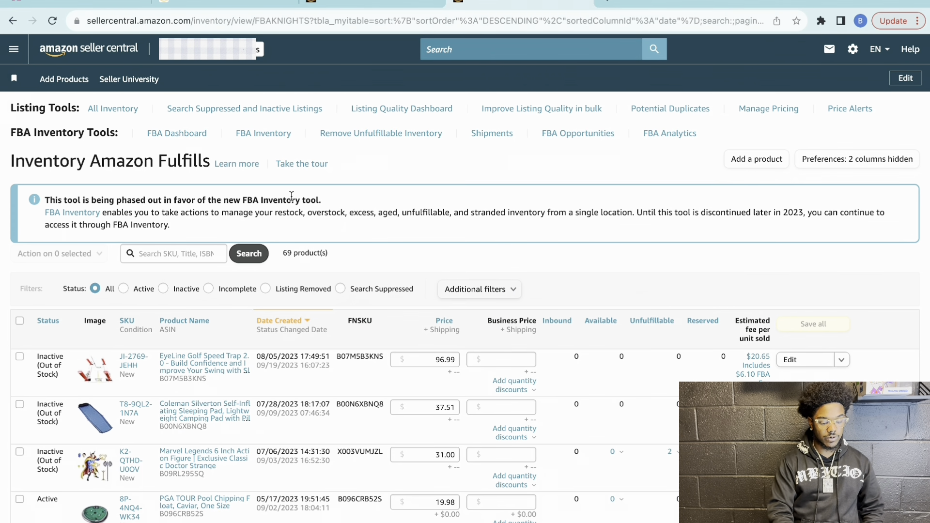
left_click(52, 21)
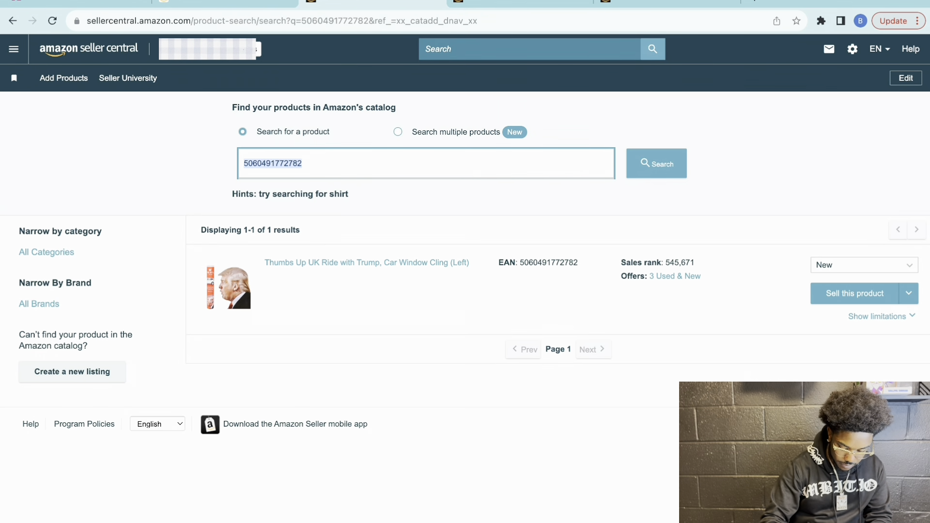
type("070")
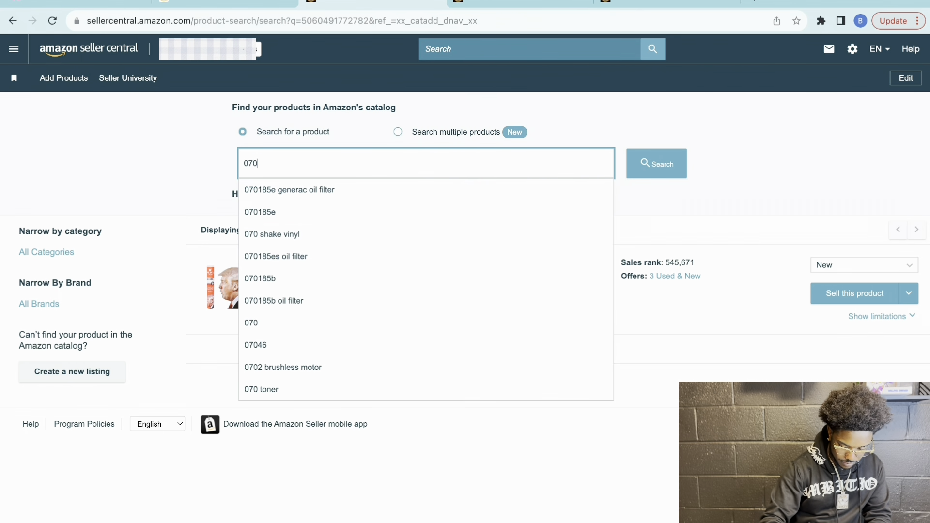
type("5")
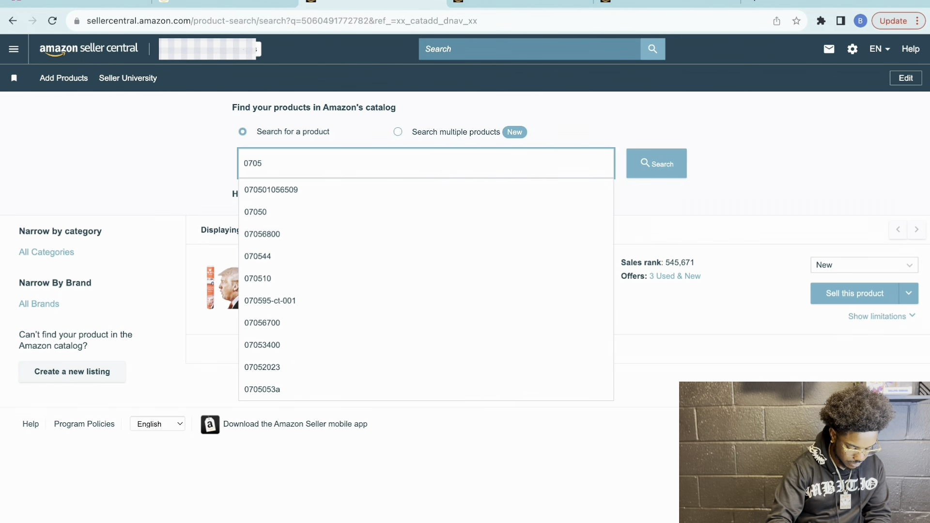
type("0")
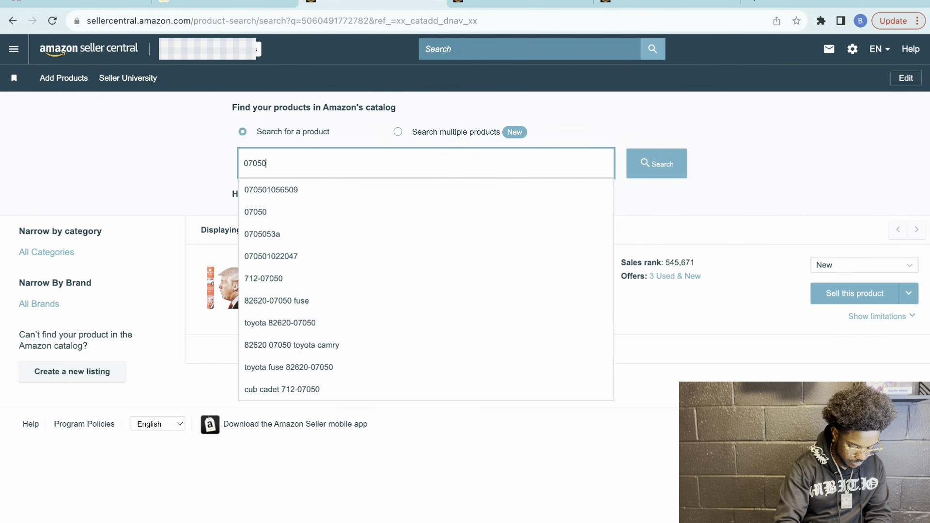
type("10")
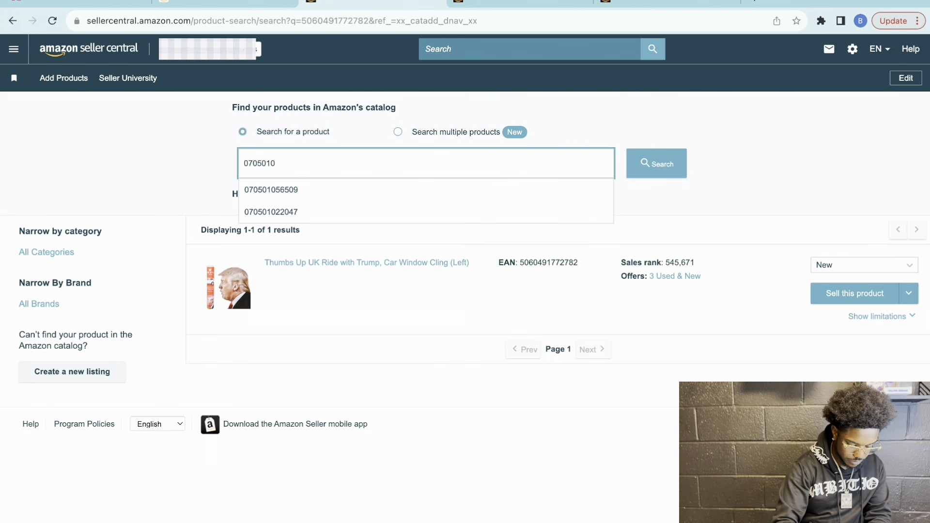
type("2")
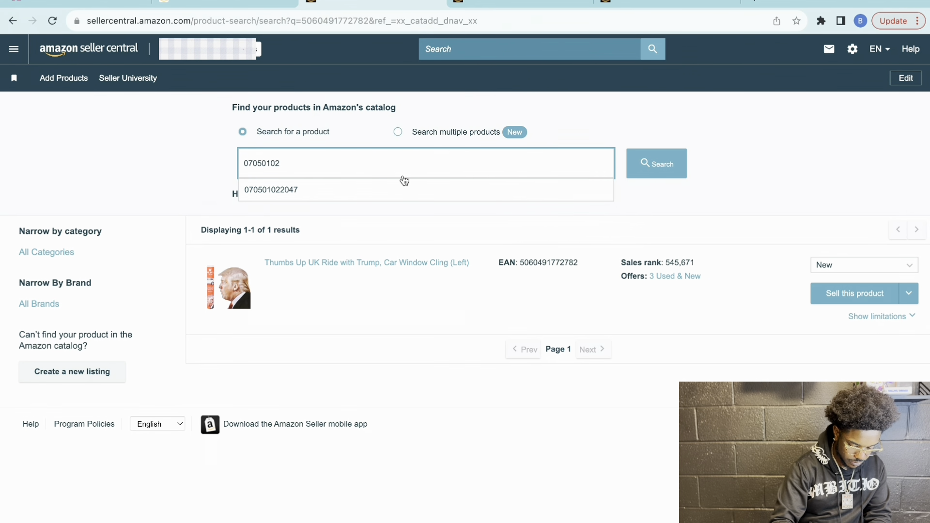
type("48")
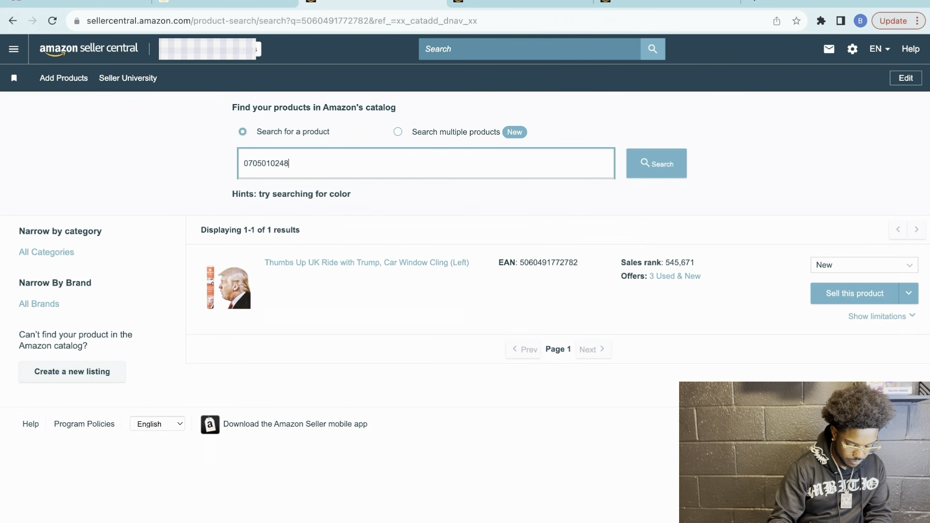
type("05")
key("Return")
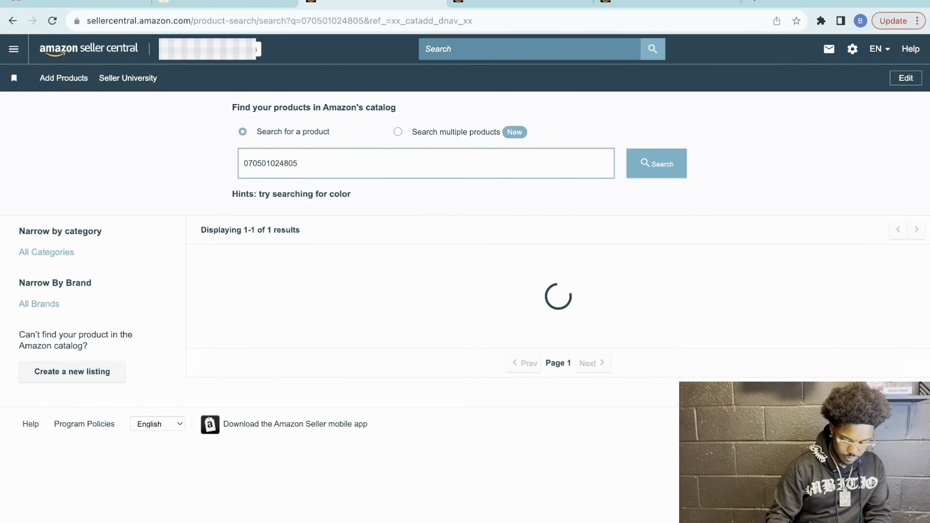
Choose the New condition for the Neutrogena Rapid Clear spot gel Pack of 3 and start selling this product
scroll(546, 278, "down", 2)
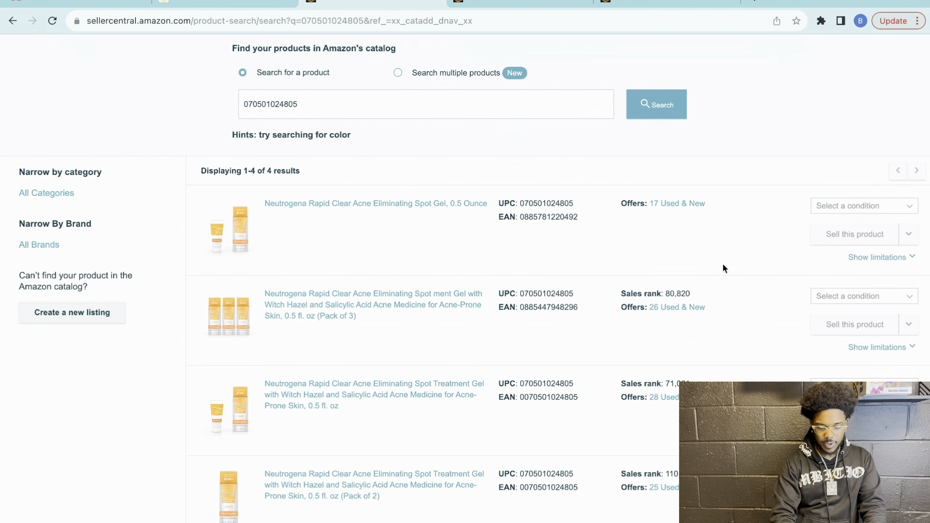
left_click(898, 297)
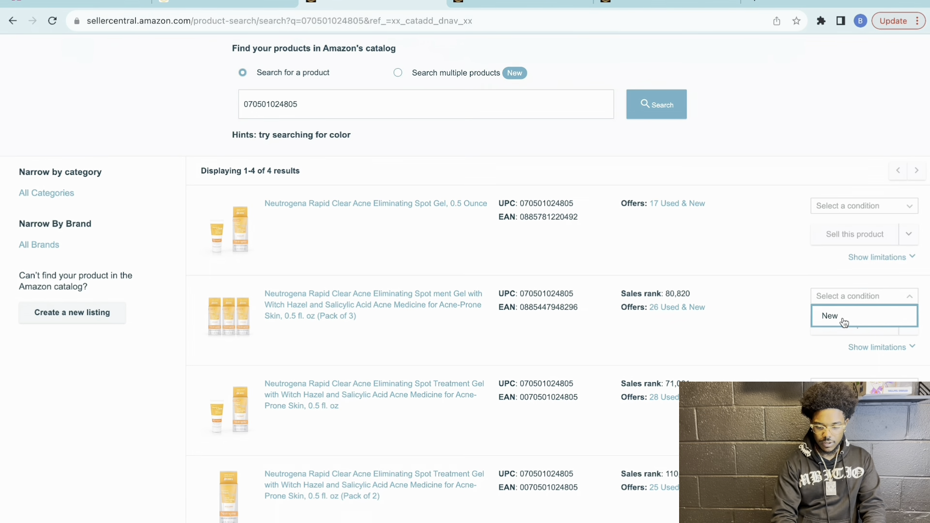
left_click(858, 315)
left_click(868, 325)
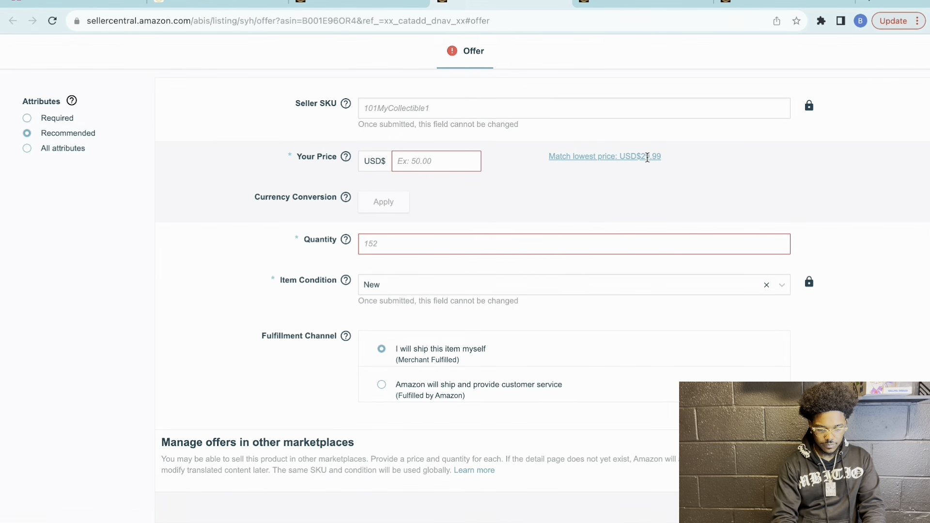
Set the offer's price to USD 32.99
left_click(649, 157)
left_click(416, 162)
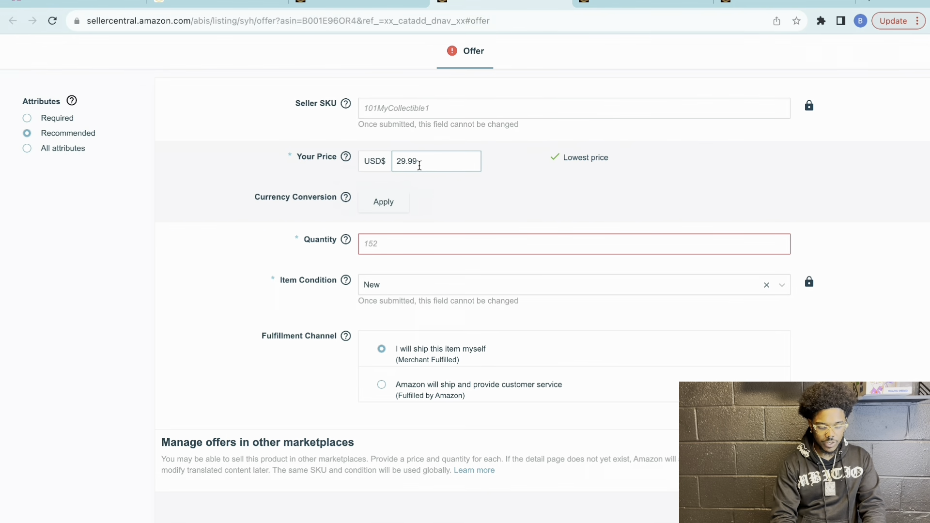
double_click(420, 163)
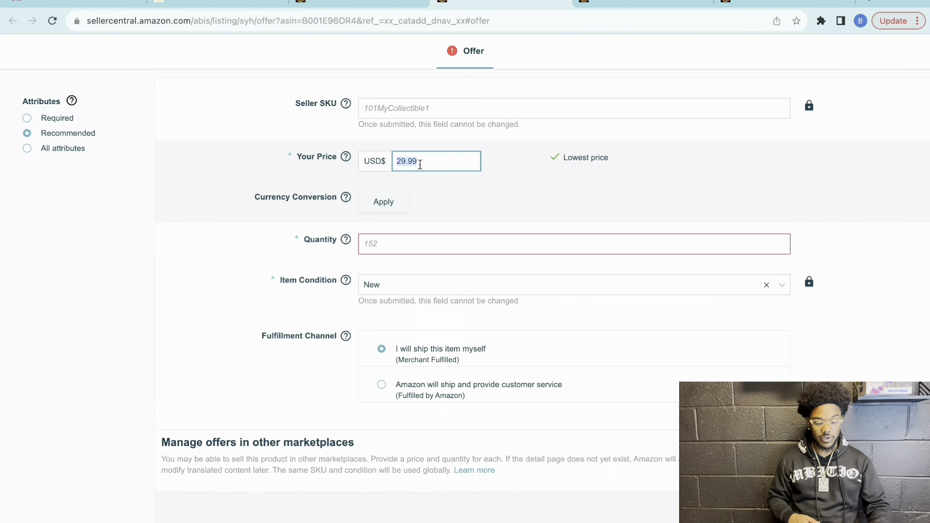
type("32")
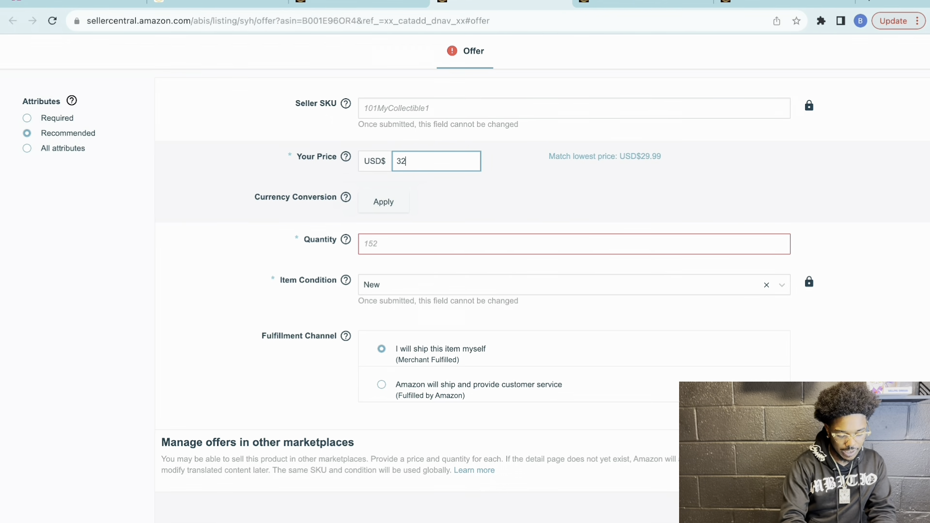
type(".99")
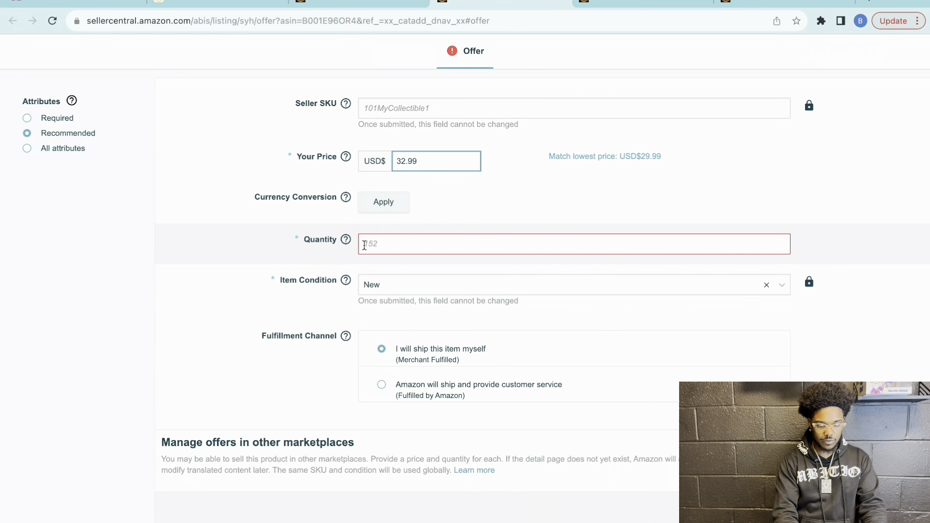
Keep the item condition as New and set the fulfillment channel to "Amazon will ship and provide customer service" (Fulfilled by Amazon)
left_click(522, 293)
left_click(484, 306)
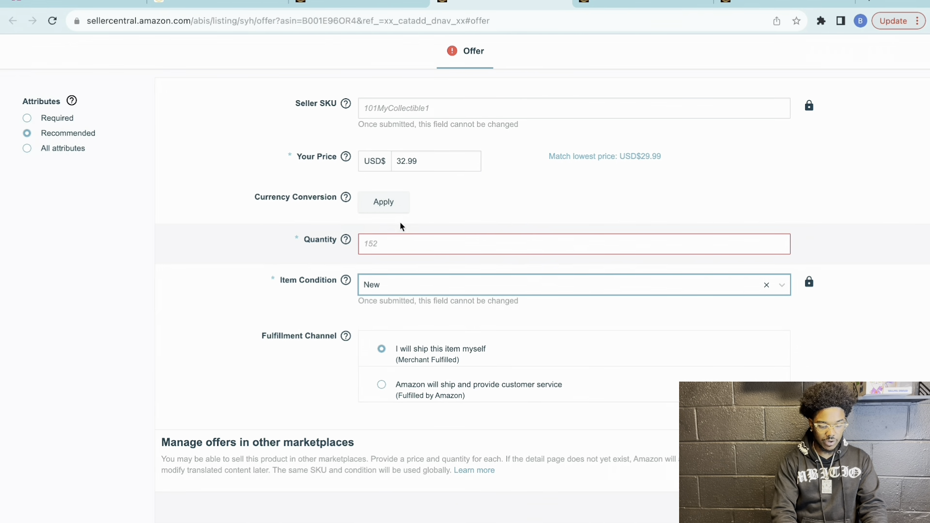
left_click(381, 385)
Save and finish the Neutrogena offer, and list it as FBA with the option to send inventory to Amazon
scroll(648, 240, "down", 4)
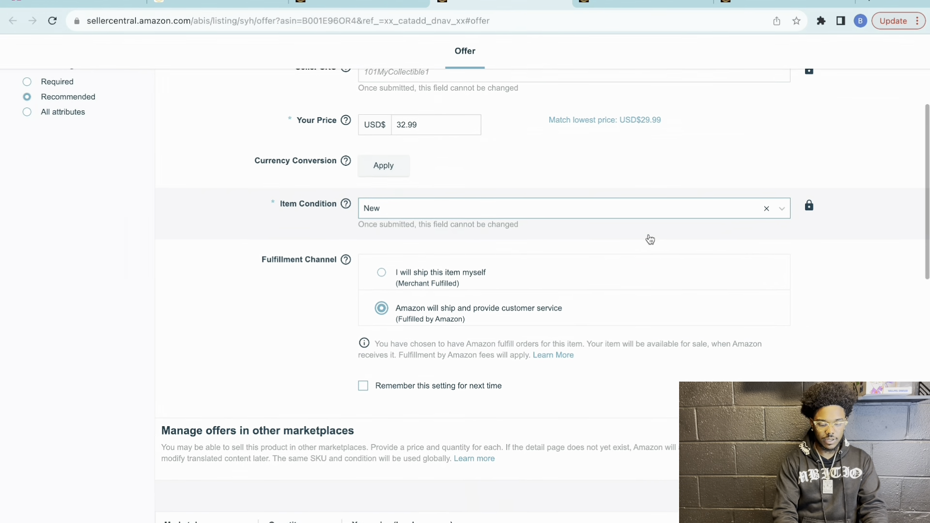
scroll(648, 238, "down", 5)
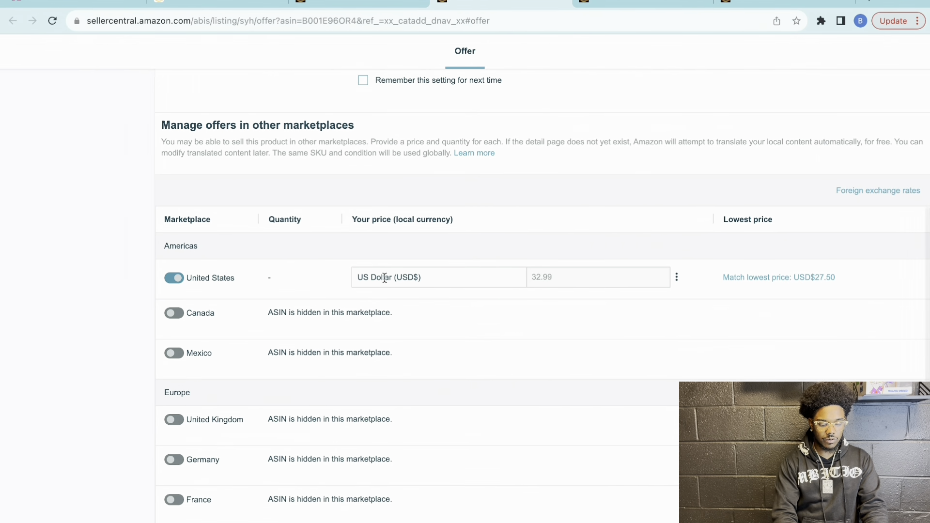
scroll(621, 278, "down", 10)
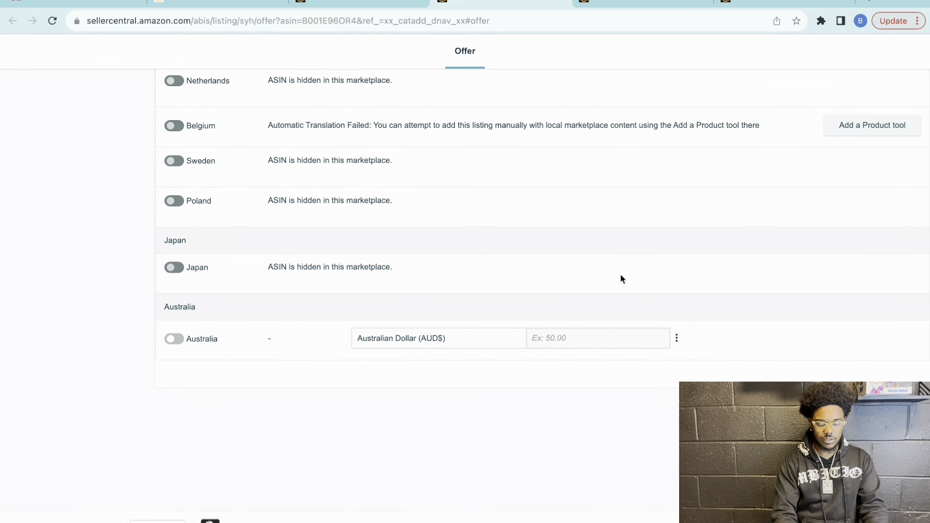
left_click(861, 408)
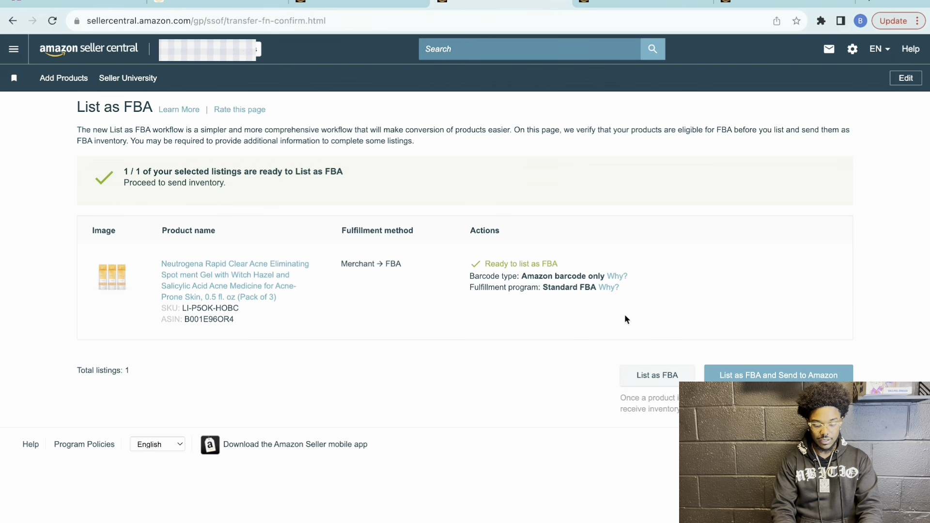
left_click(769, 373)
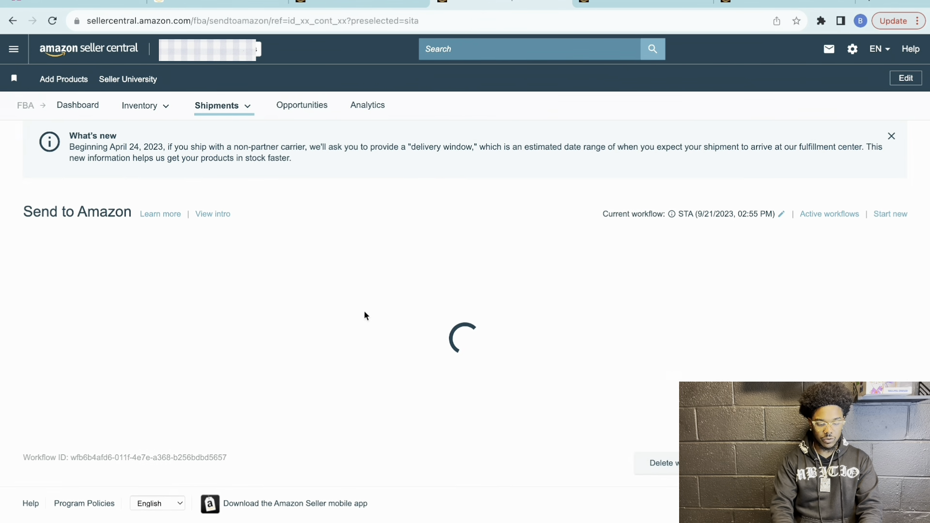
Review the pre-selected Neutrogena SKU in the Send to Amazon workflow, briefly checking the catalog search page
scroll(459, 302, "down", 2)
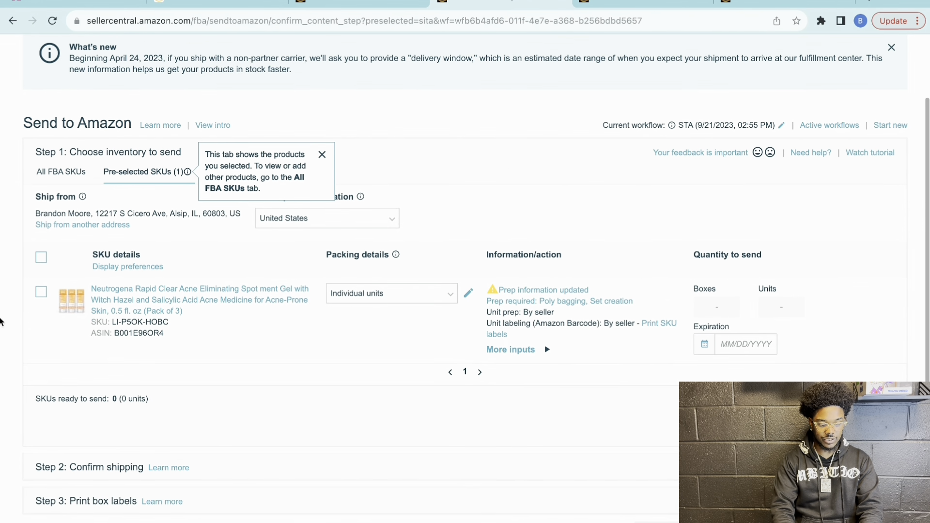
left_click(368, 1)
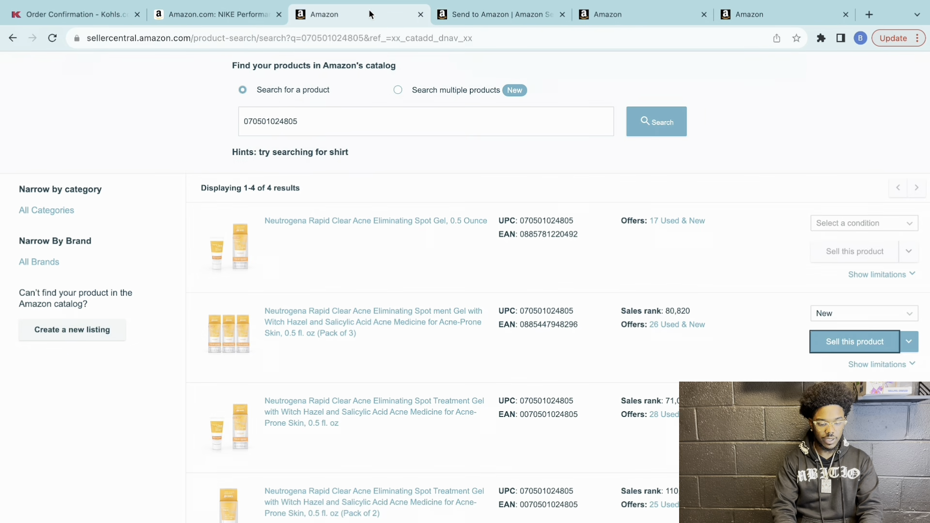
left_click(456, 15)
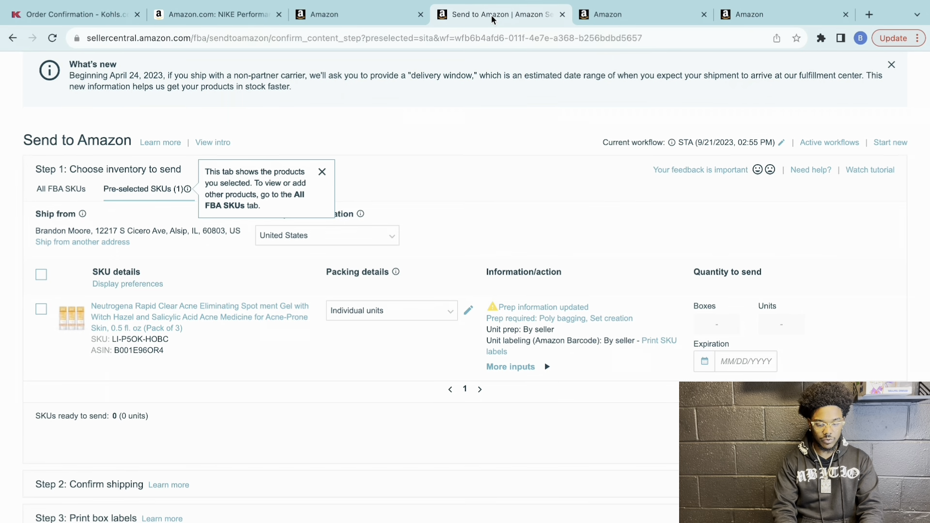
Go back to the Neutrogena Pack of 3 offer form and match the lowest price of USD 29.99
left_click(13, 38)
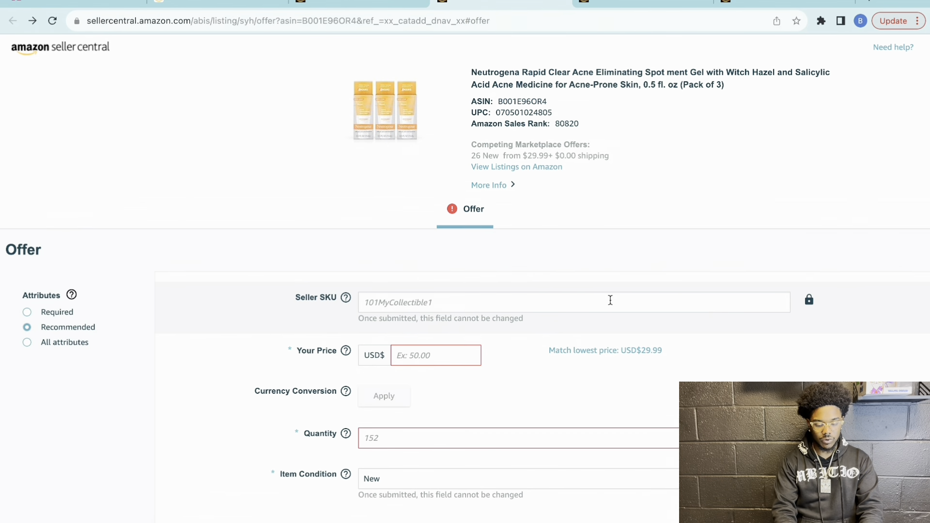
left_click(634, 353)
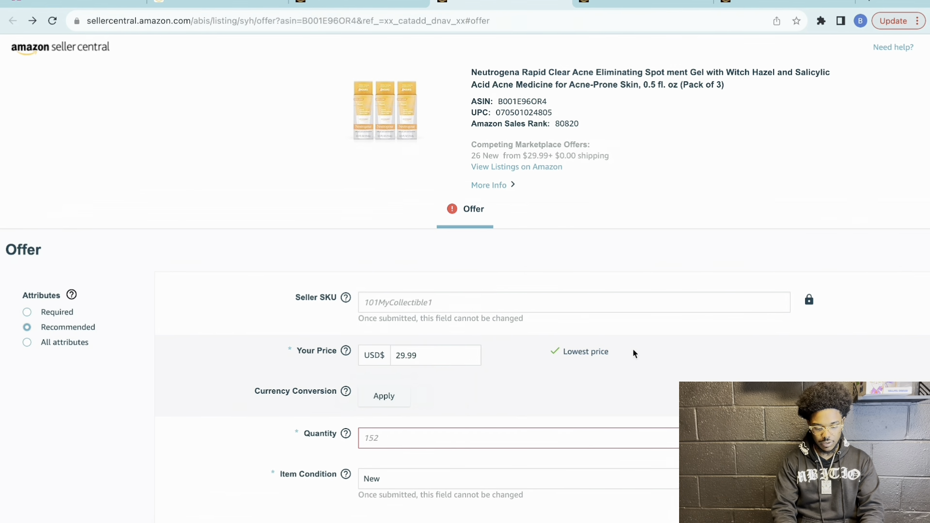
scroll(599, 410, "down", 6)
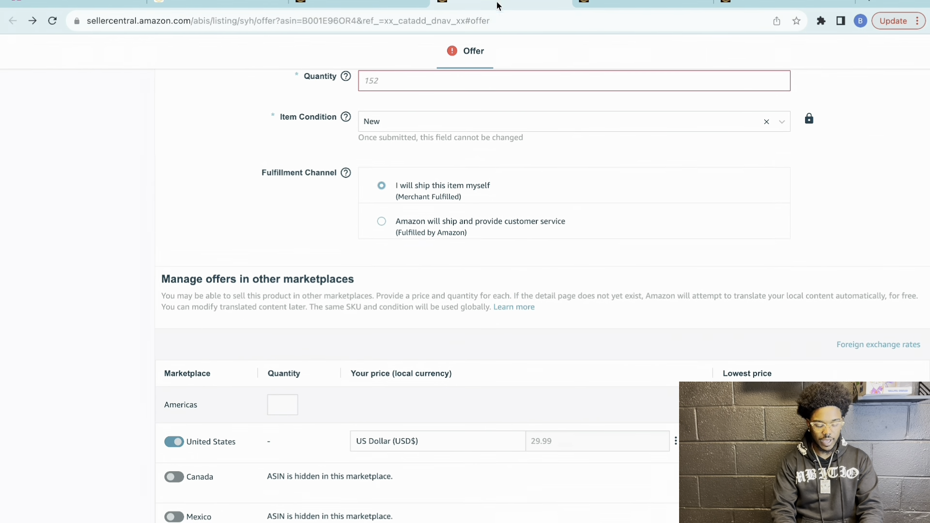
scroll(545, 239, "up", 8)
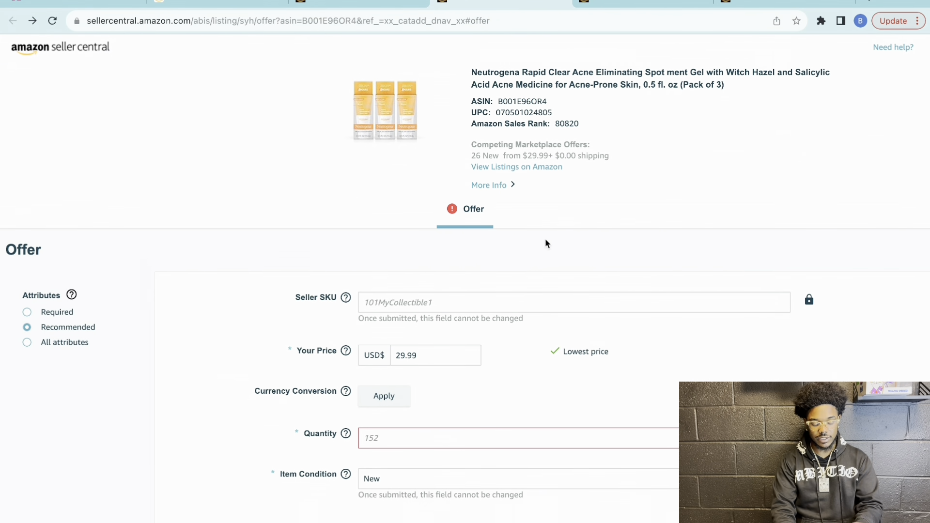
Switch to the Inventory Amazon Fulfills page and reload it to refresh the product list
left_click(616, 3)
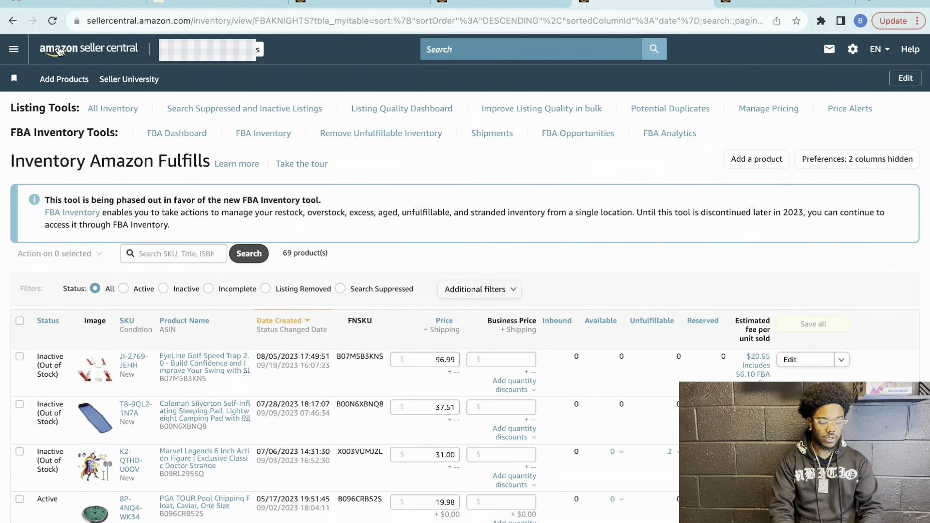
left_click(48, 22)
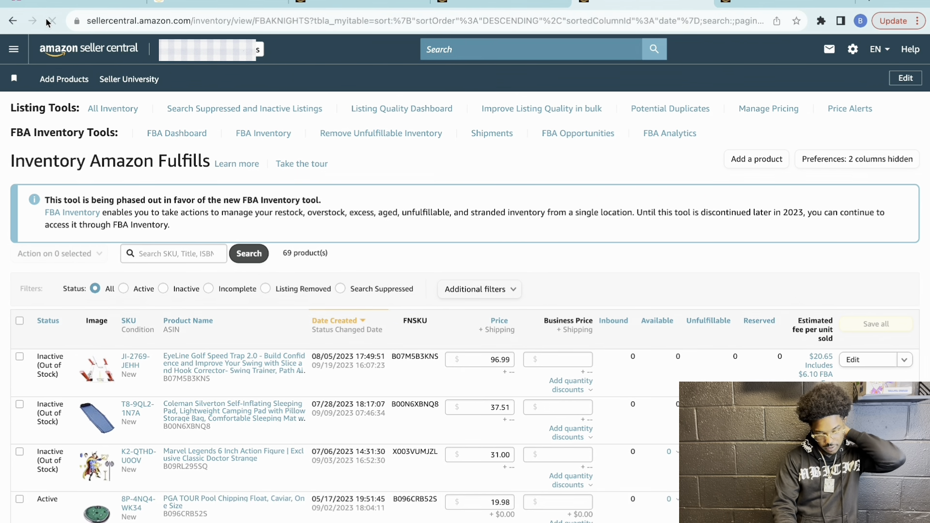